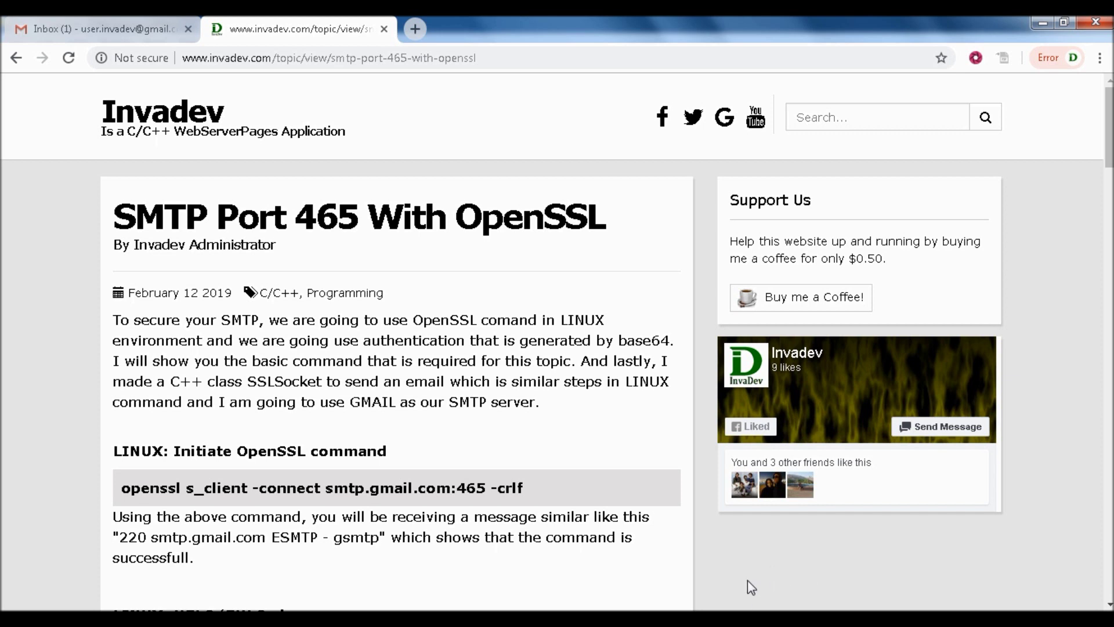
# Switch from the SMTP Port 465 article in Chrome to the Visual C++ ssl project
pyautogui.hotkey('alt', 'Tab')
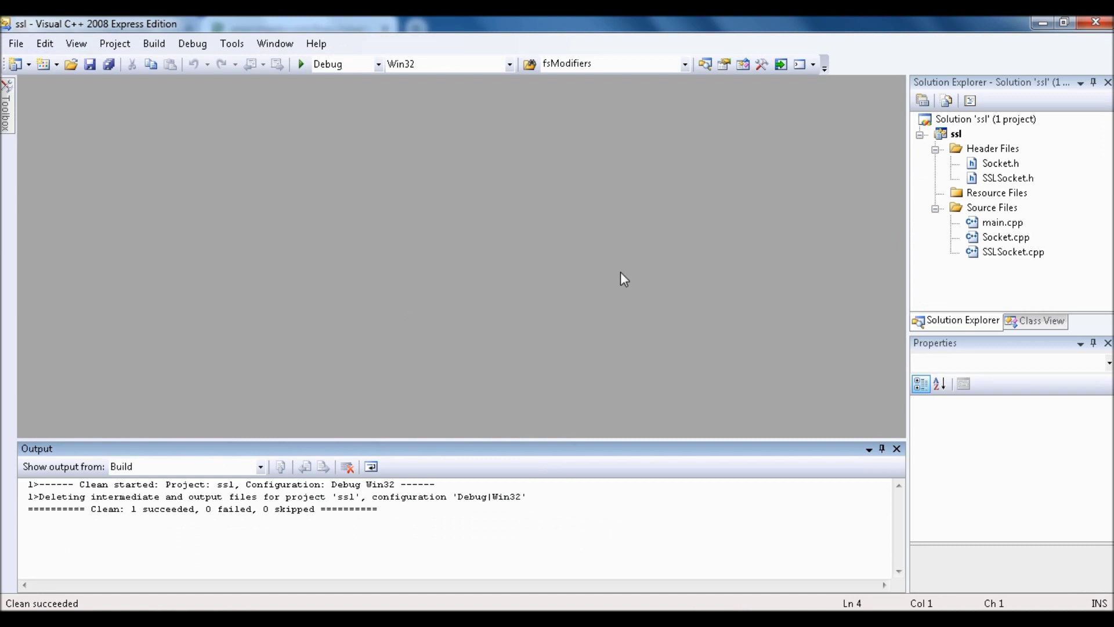
# Open Socket.cpp, SSLSocket.cpp and main.cpp, with main.cpp at the smtp.gmail.com port 465 connection
pyautogui.doubleClick(1005, 237)
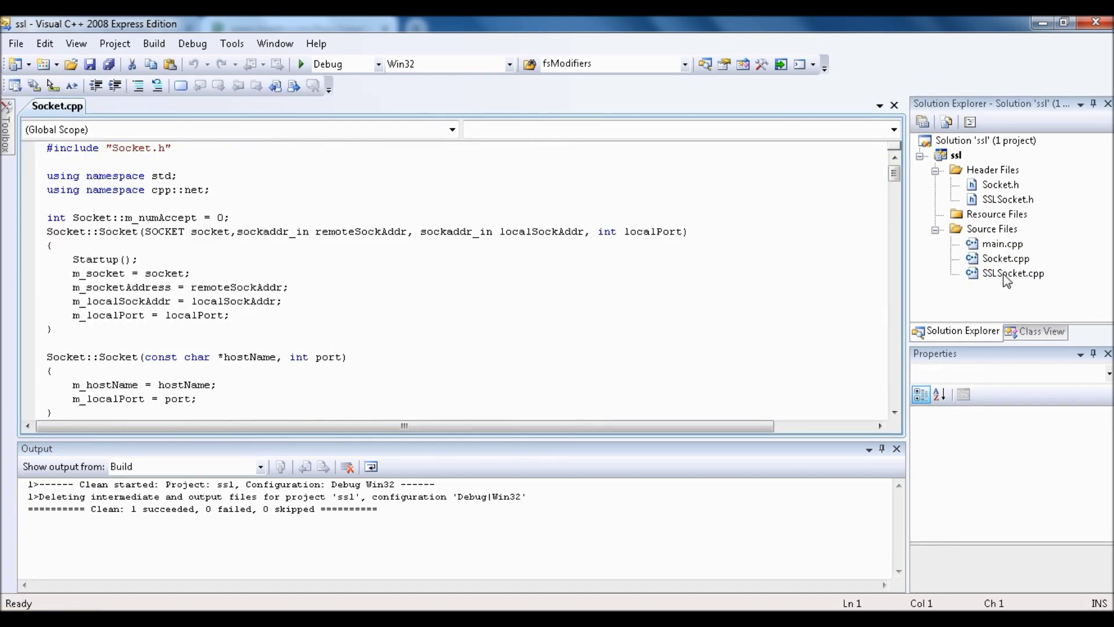
pyautogui.doubleClick(1006, 273)
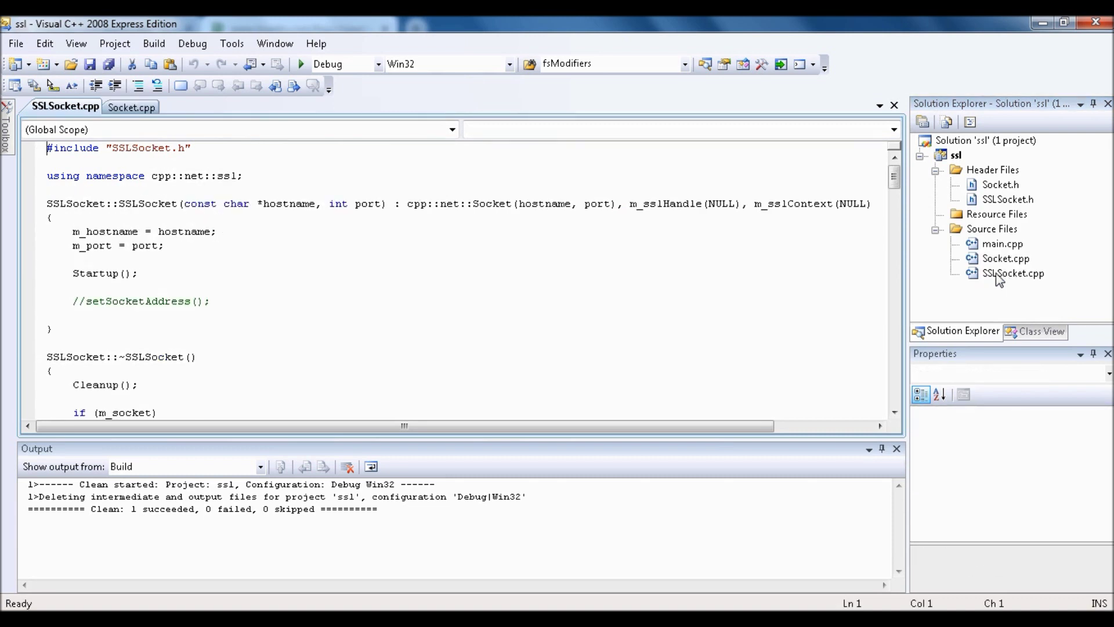
pyautogui.doubleClick(1001, 246)
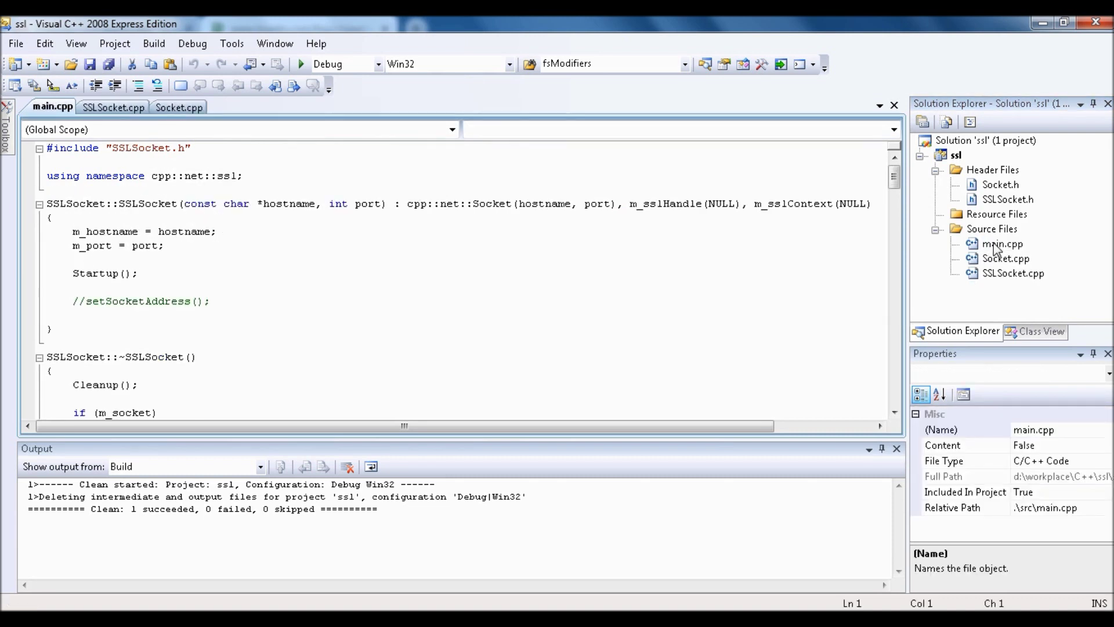
pyautogui.click(548, 204)
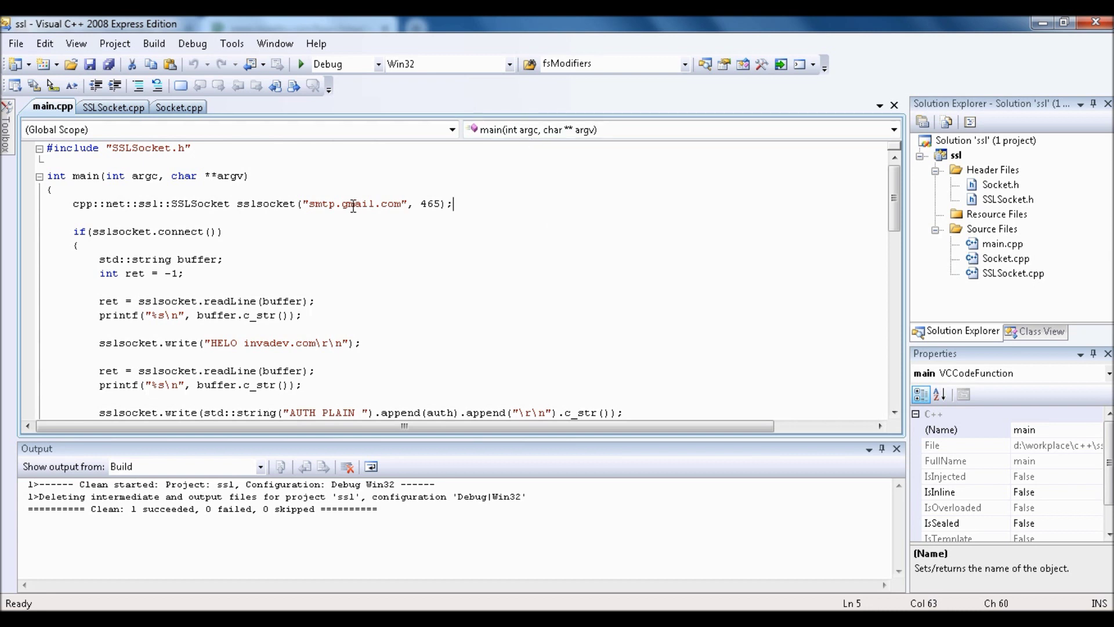
pyautogui.click(323, 302)
pyautogui.scroll(-2, 374, 293)
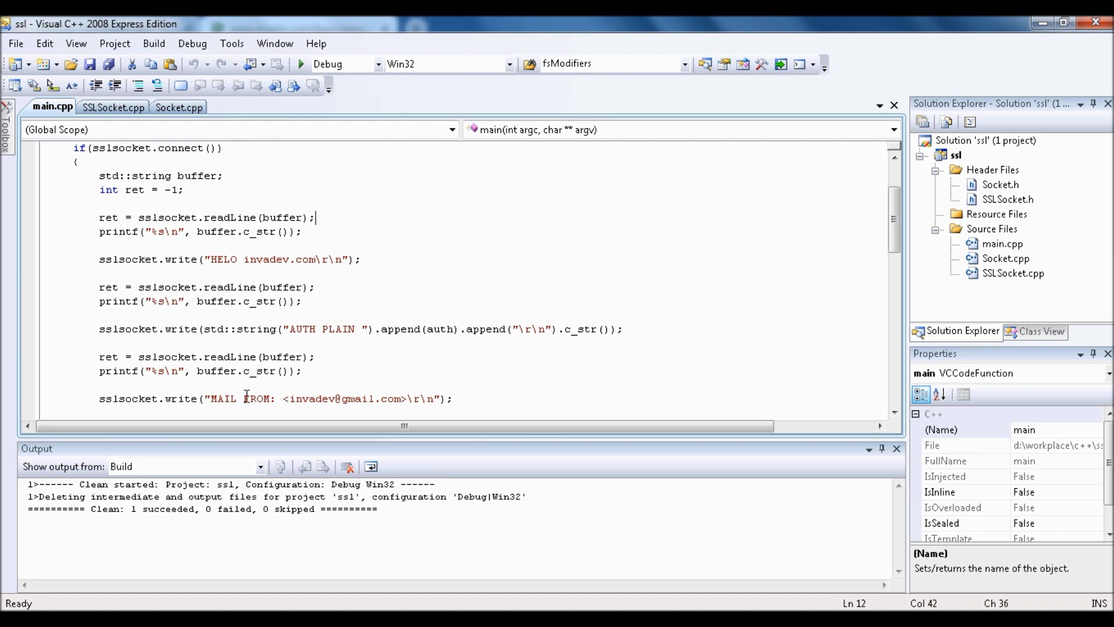
pyautogui.doubleClick(224, 399)
pyautogui.scroll(-2, 297, 384)
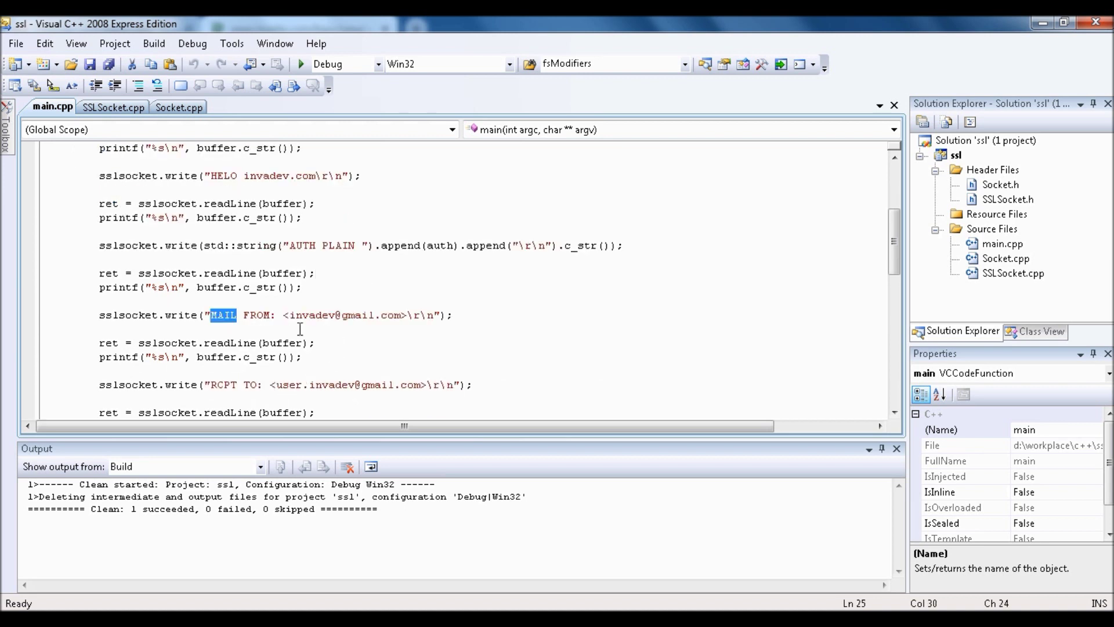
pyautogui.scroll(-1, 297, 322)
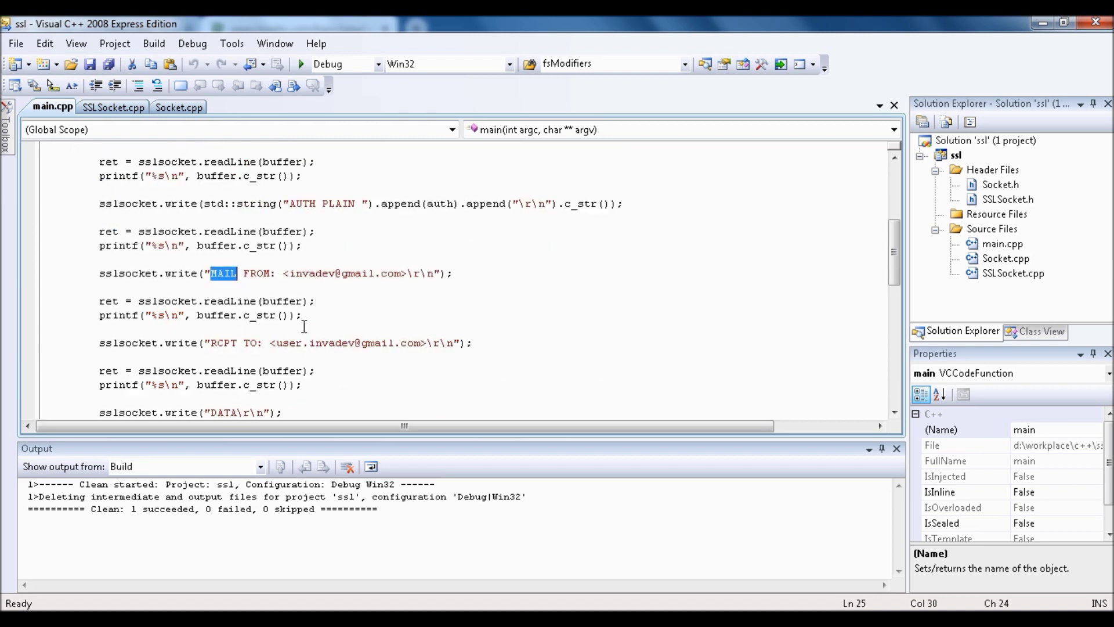
pyautogui.click(284, 275)
pyautogui.hotkey('shift', 'Right')
pyautogui.moveTo(287, 274); pyautogui.dragTo(407, 274)
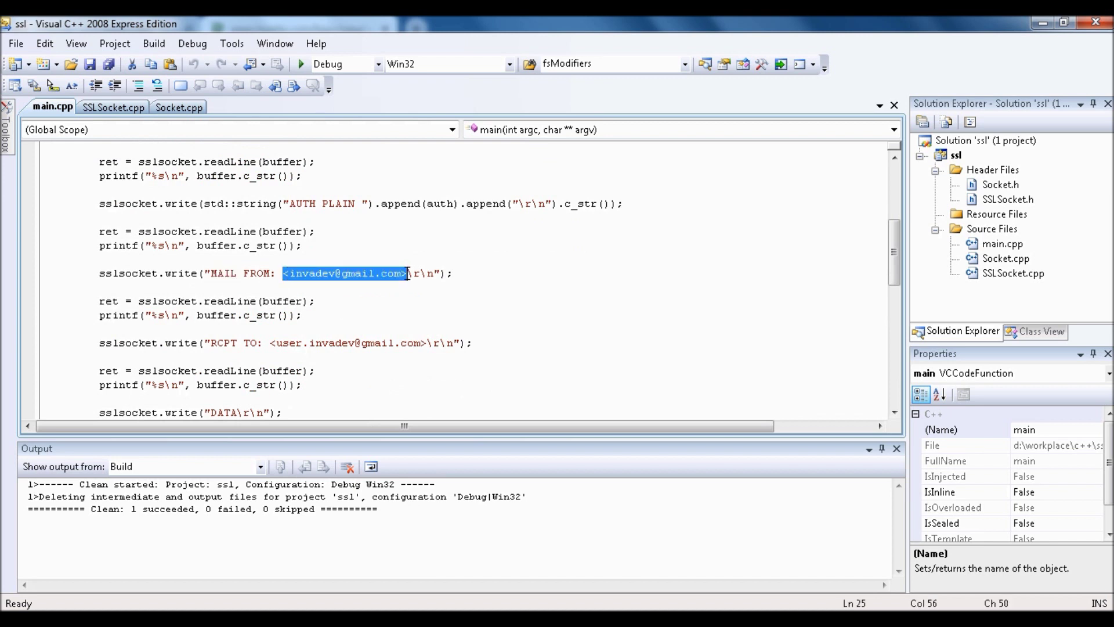
pyautogui.click(270, 344)
pyautogui.moveTo(271, 343); pyautogui.dragTo(323, 344)
pyautogui.scroll(-2, 324, 344)
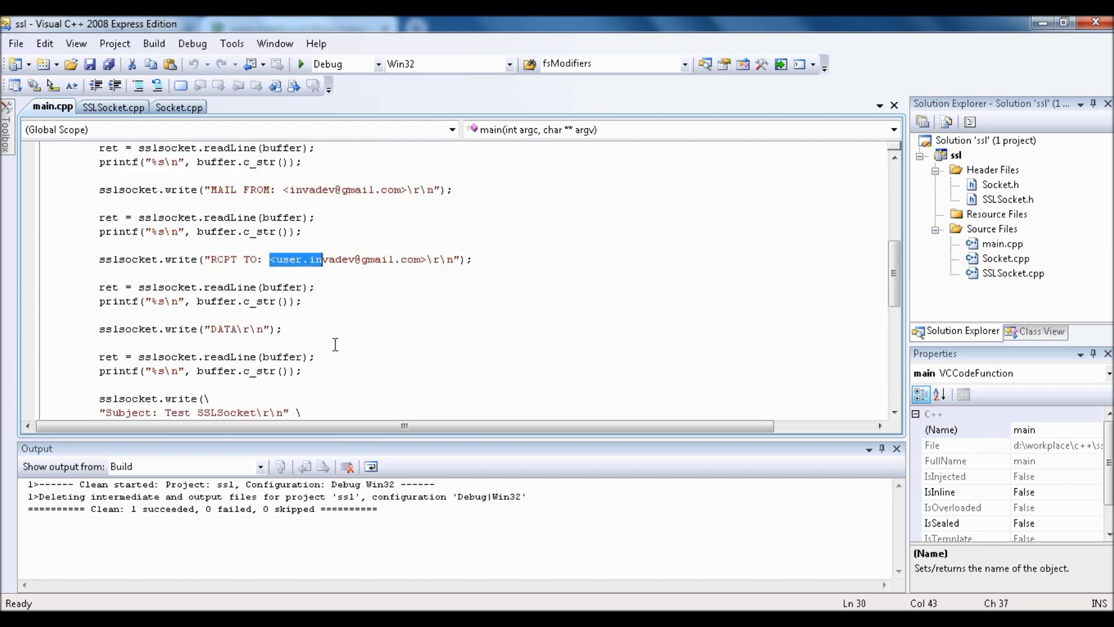
pyautogui.doubleClick(229, 330)
pyautogui.scroll(-2, 318, 328)
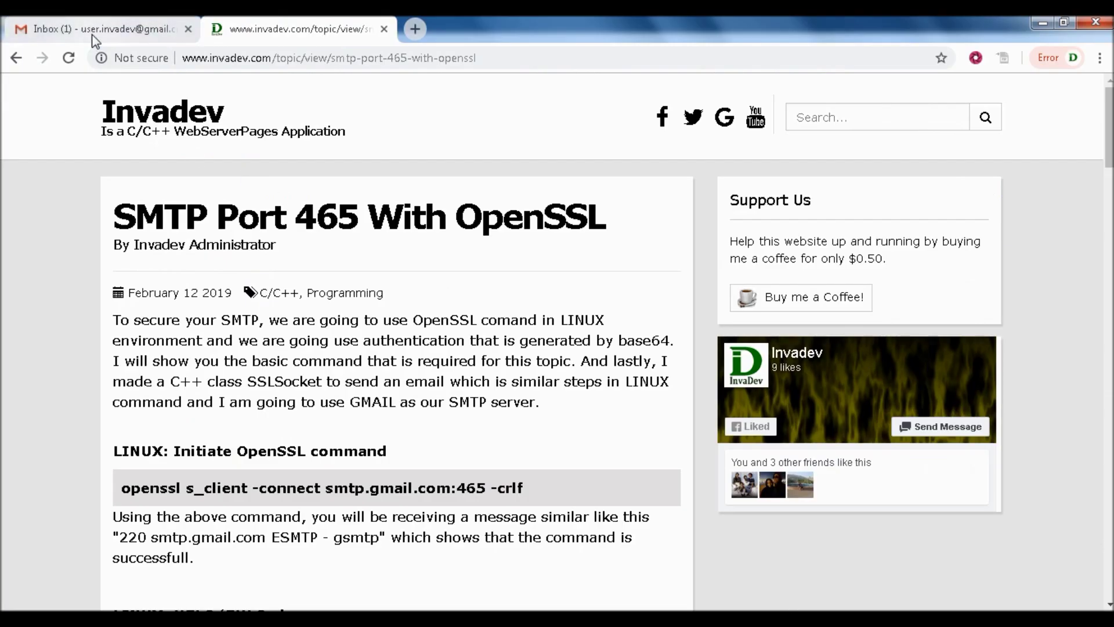
pyautogui.click(94, 33)
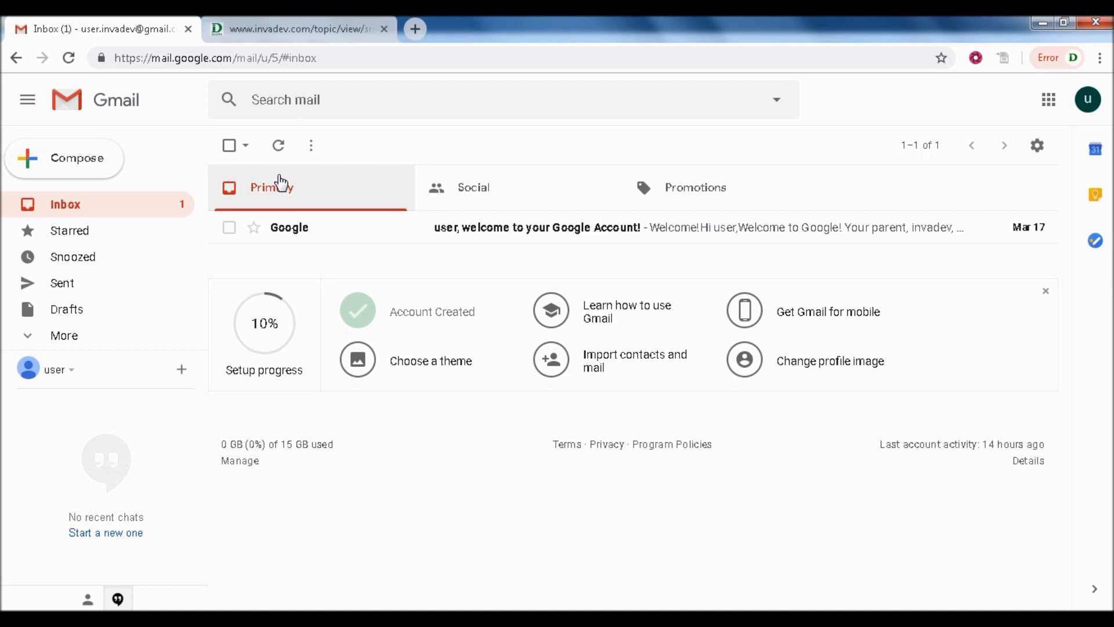
pyautogui.click(715, 609)
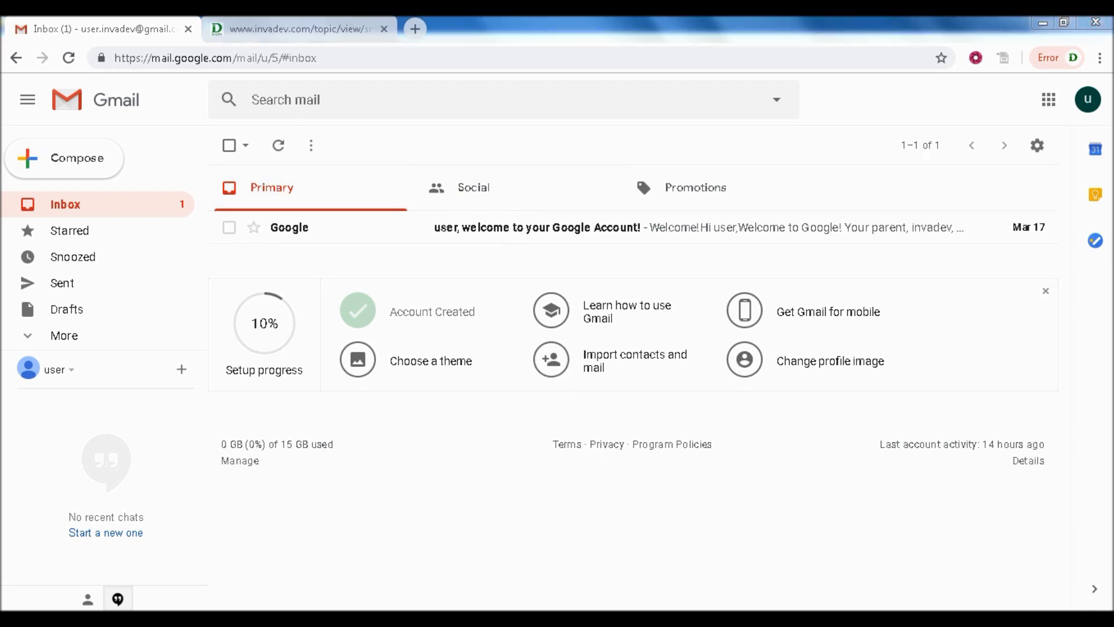
pyautogui.click(347, 265)
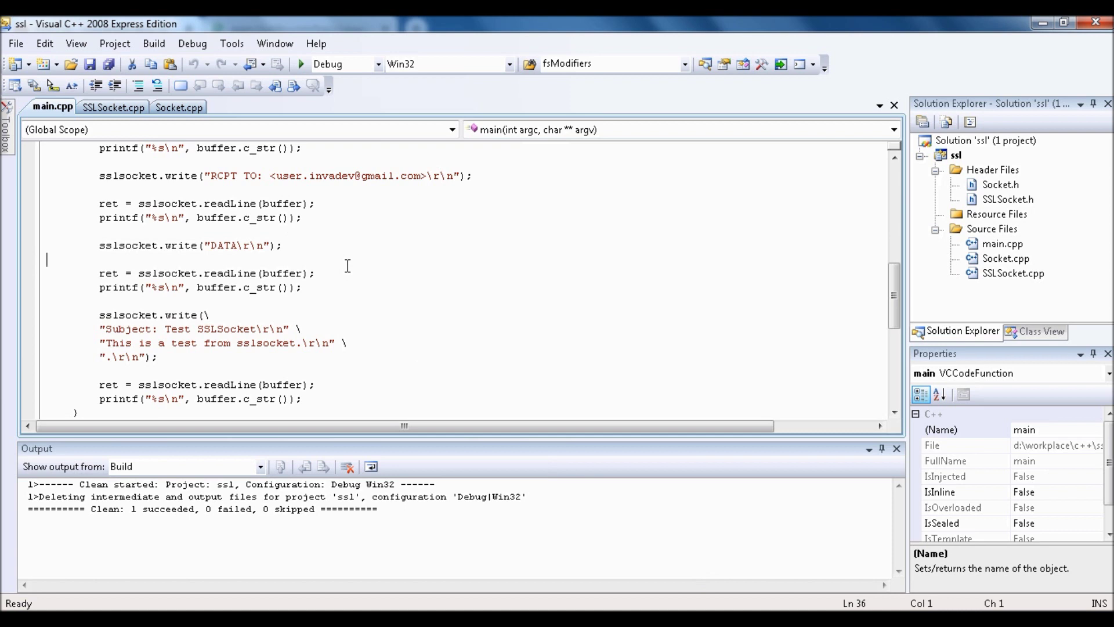
# Build the ssl project with F7, then run ssl.exe with F5 to send the test email
pyautogui.press('F7')
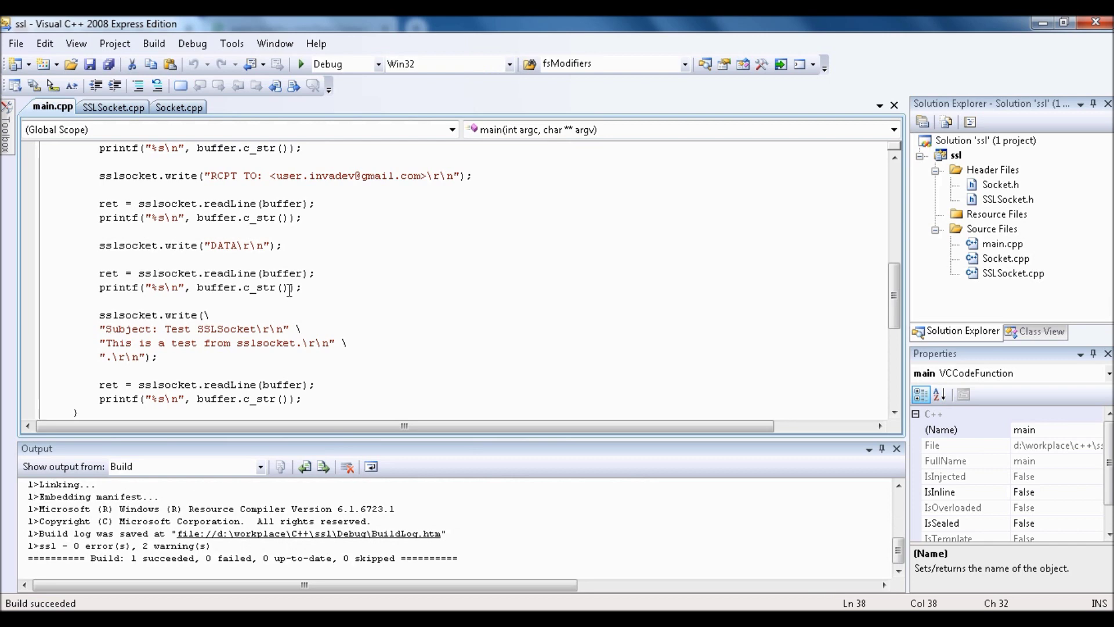
pyautogui.press('F5')
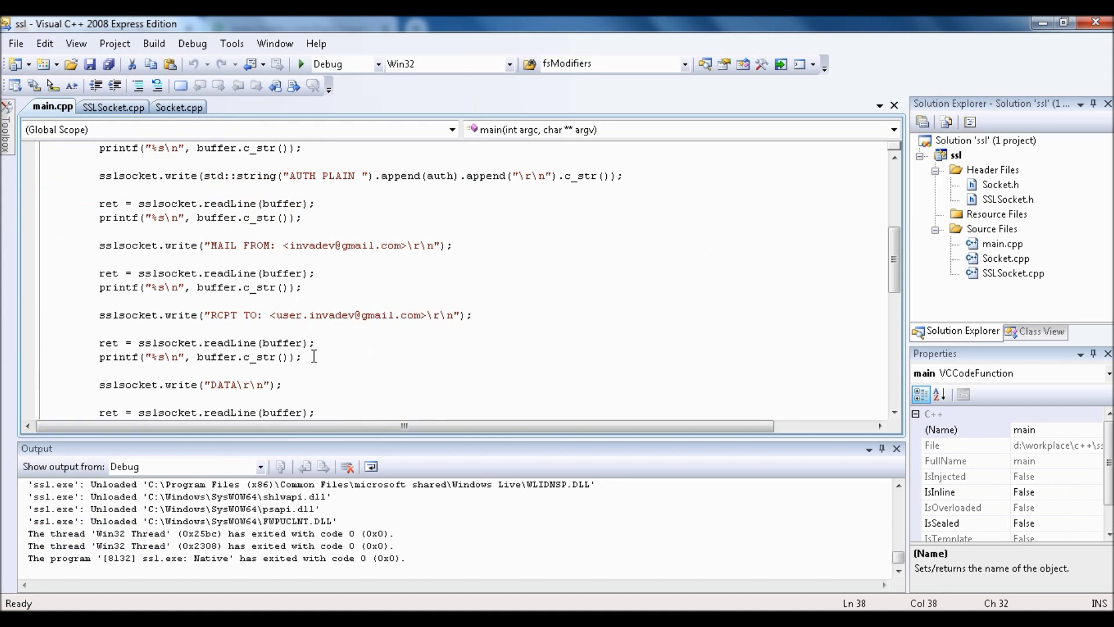
pyautogui.scroll(-2, 312, 343)
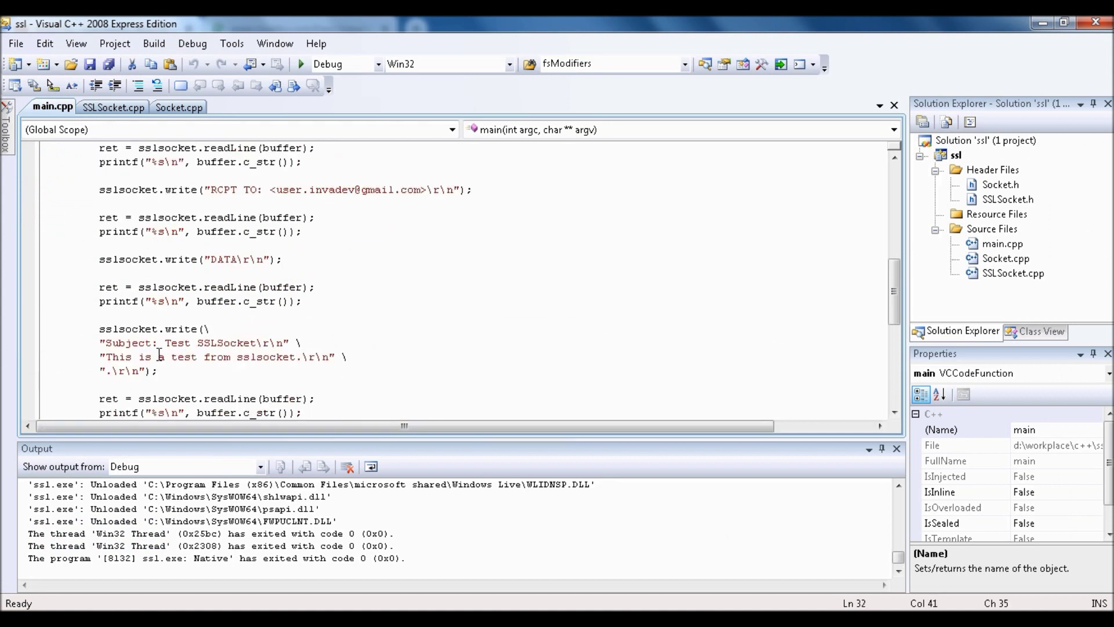
# Append ' from visual c++' to the Subject in main.cpp, save, then rebuild and rerun ssl.exe
pyautogui.click(259, 343)
pyautogui.write('from ')
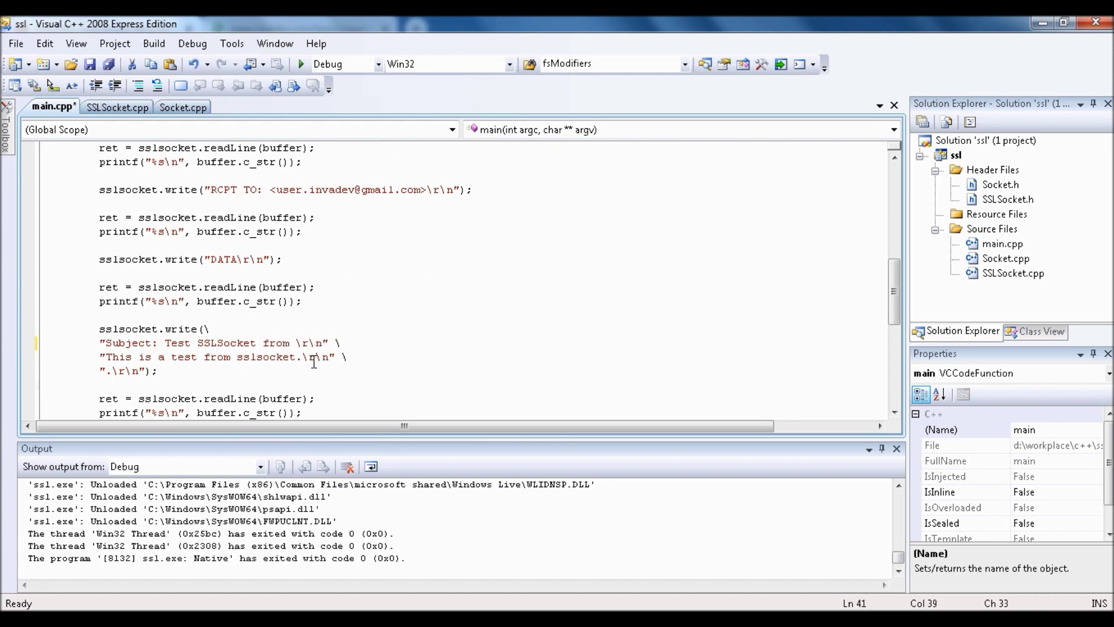
pyautogui.write('visual ')
pyautogui.write('c++')
pyautogui.click(90, 65)
pyautogui.click(268, 274)
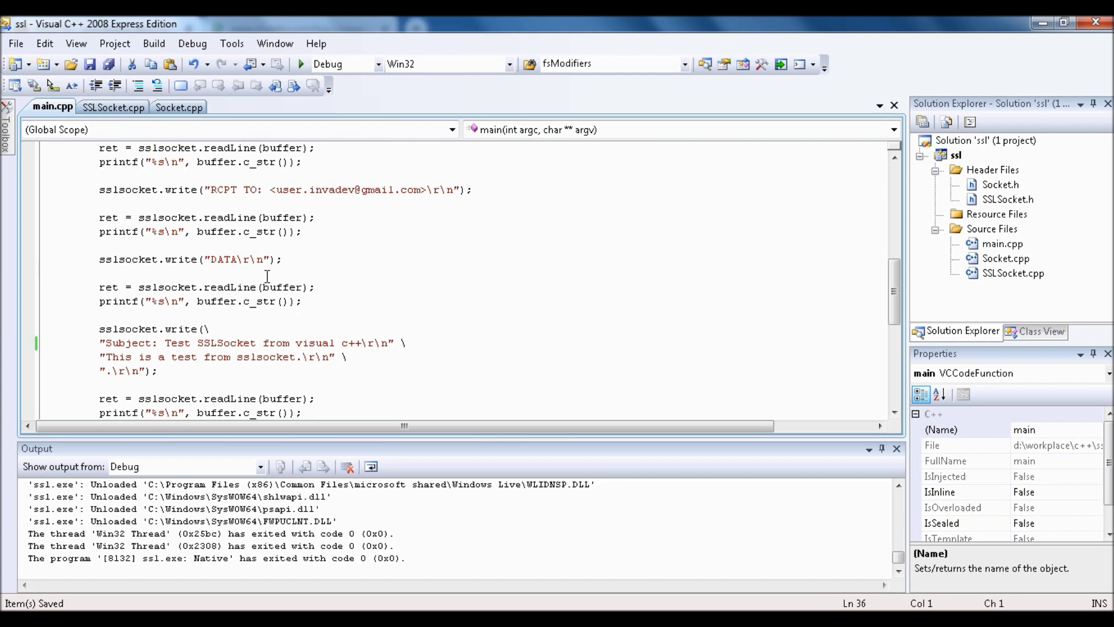
pyautogui.press('F5')
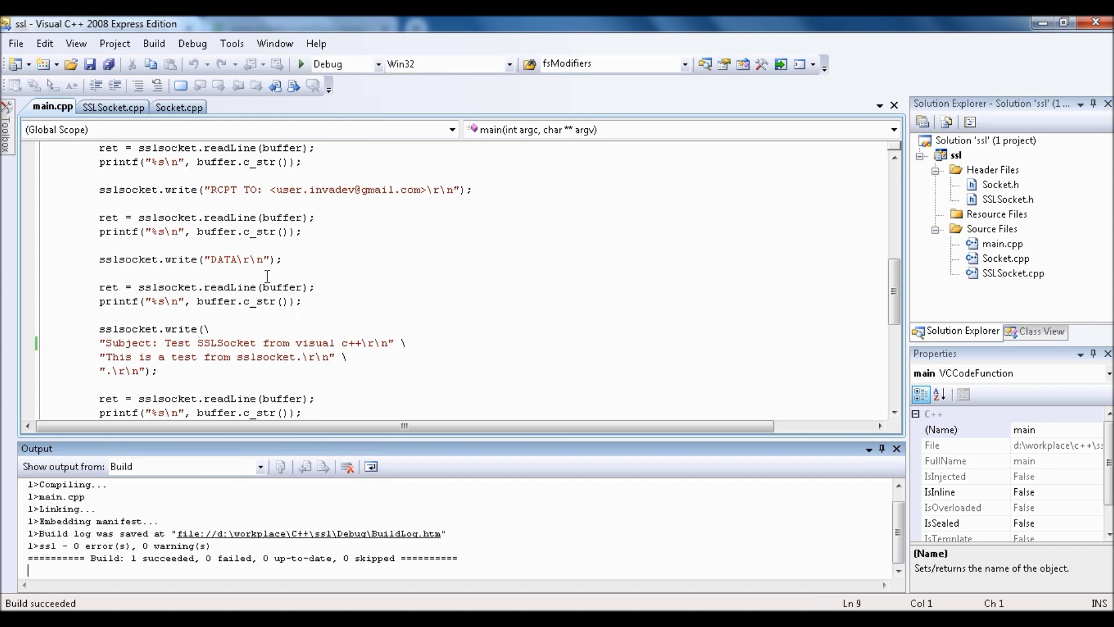
pyautogui.press('F5')
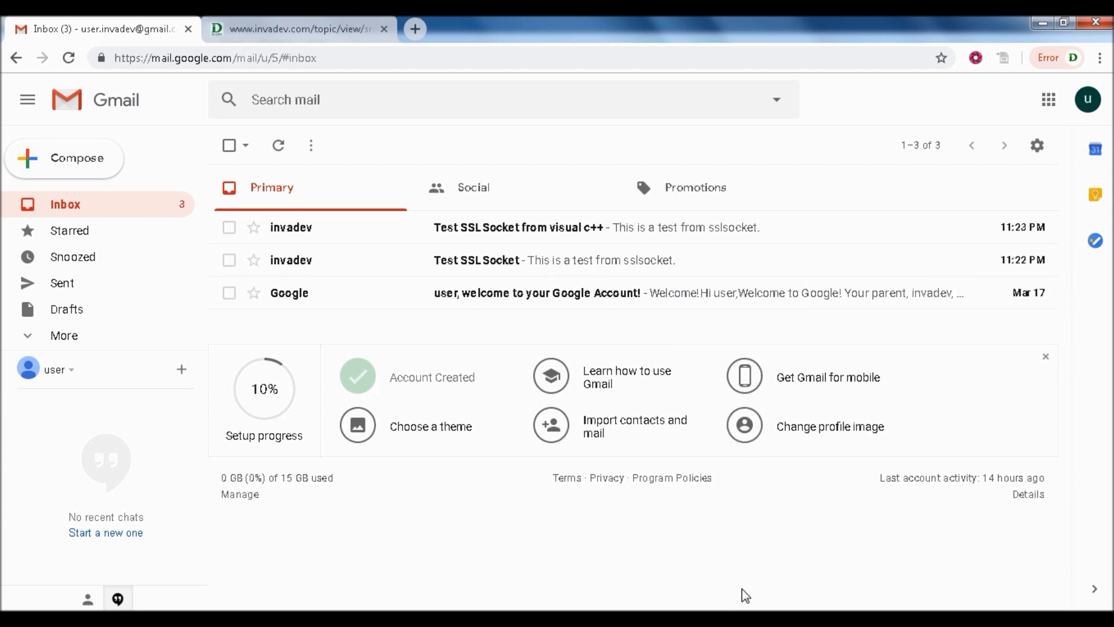
# Leave the Gmail inbox and return to the subject block in main.cpp
pyautogui.click(742, 607)
pyautogui.click(337, 341)
pyautogui.scroll(-3, 337, 341)
pyautogui.scroll(-1, 336, 341)
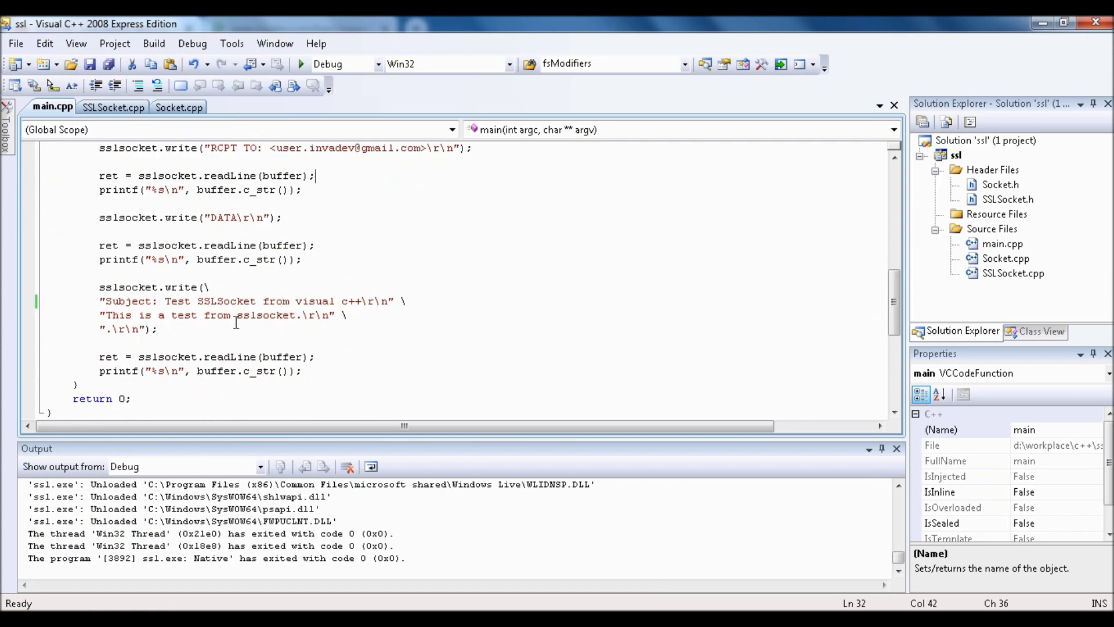
# Change the subject to 'Test SSLSocket from mingw for windows', save main.cpp, and open a Command Prompt
pyautogui.click(257, 303)
pyautogui.press('Delete')
pyautogui.press('Delete')
pyautogui.press('Delete')
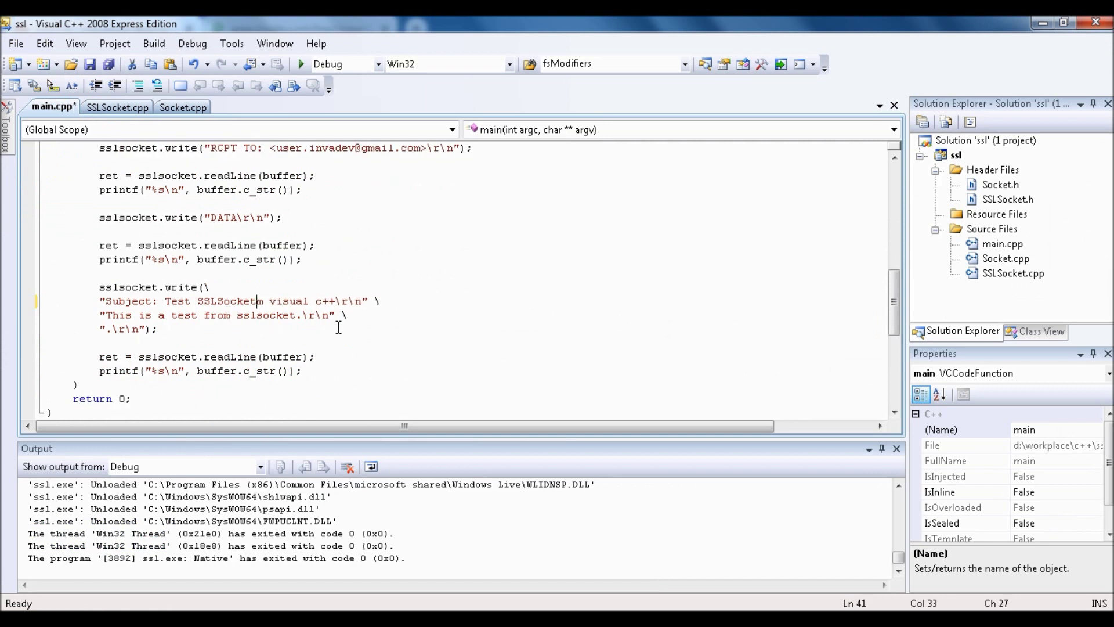
pyautogui.press('Delete')
pyautogui.press('Delete')
pyautogui.press('Delete')
pyautogui.press('Delete')
pyautogui.press('Delete')
pyautogui.press('Delete')
pyautogui.press('Delete')
pyautogui.press('Delete')
pyautogui.press('Delete')
pyautogui.press('Delete')
pyautogui.write('from ')
pyautogui.write('mingw')
pyautogui.write(' for')
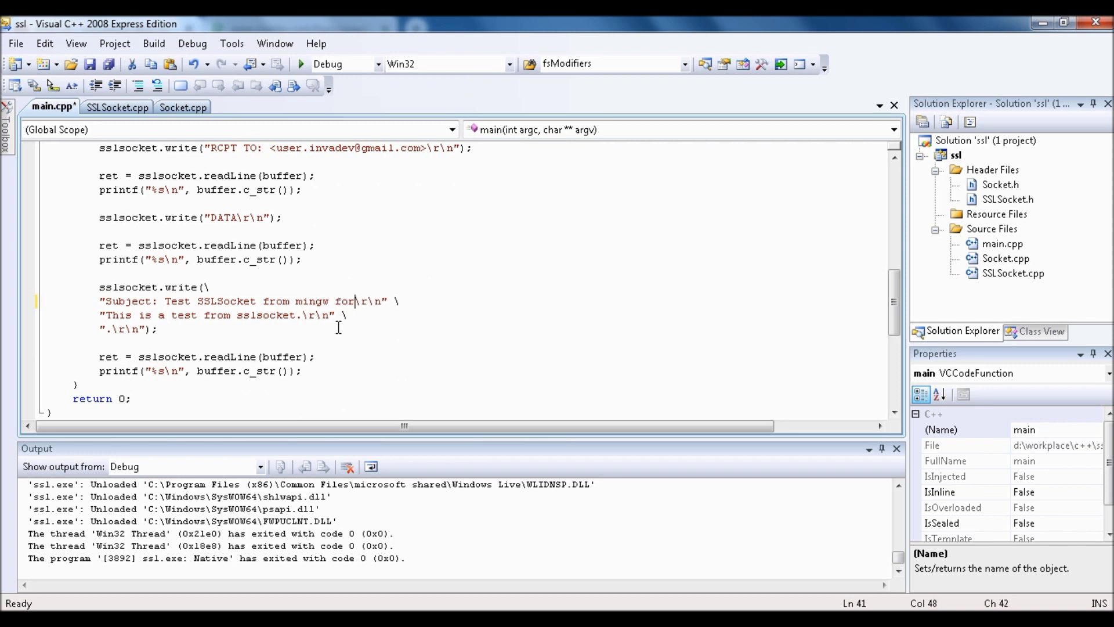
pyautogui.write(' windows')
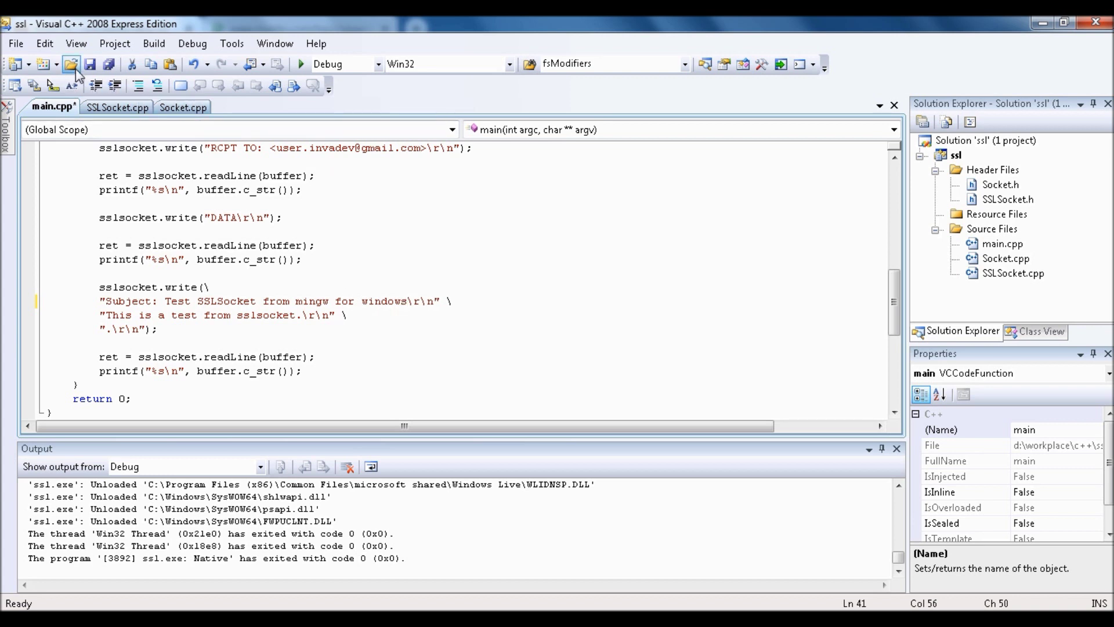
pyautogui.click(97, 65)
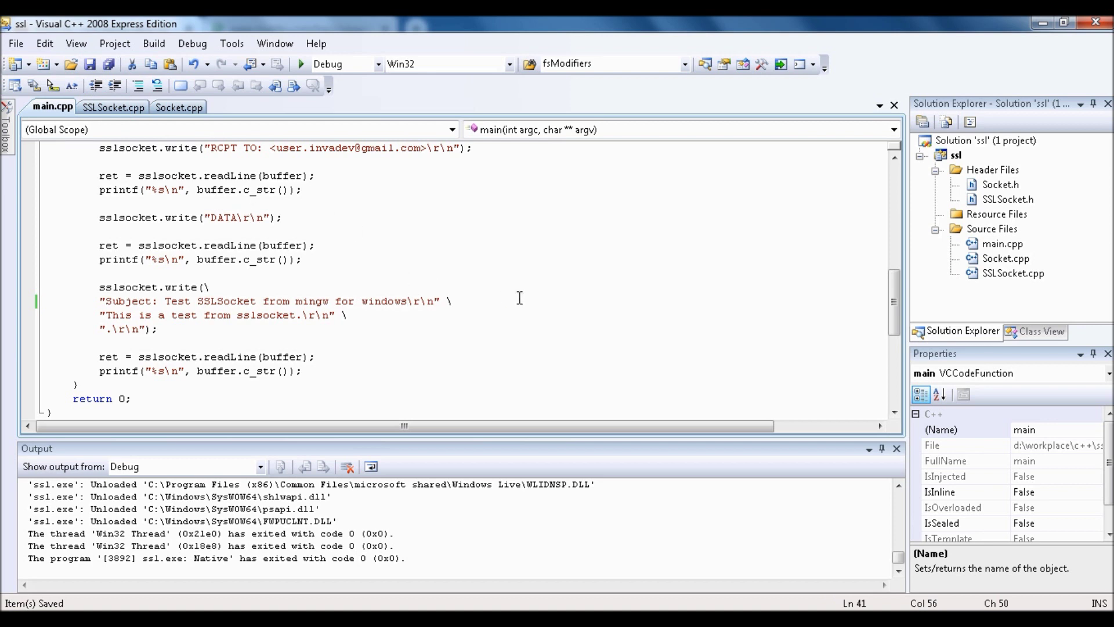
pyautogui.click(788, 610)
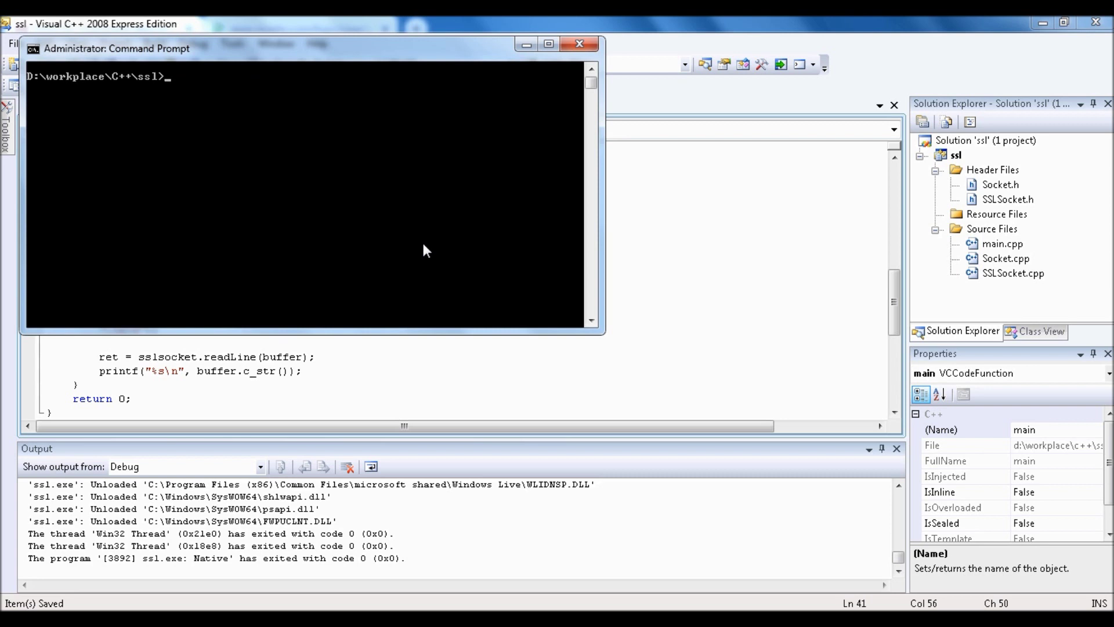
pyautogui.write('g++ src\\*.c')
pyautogui.write('pp')
pyautogui.write(' -I in')
pyautogui.write('c')
pyautogui.write(' lib\\*')
pyautogui.write('.lib -')
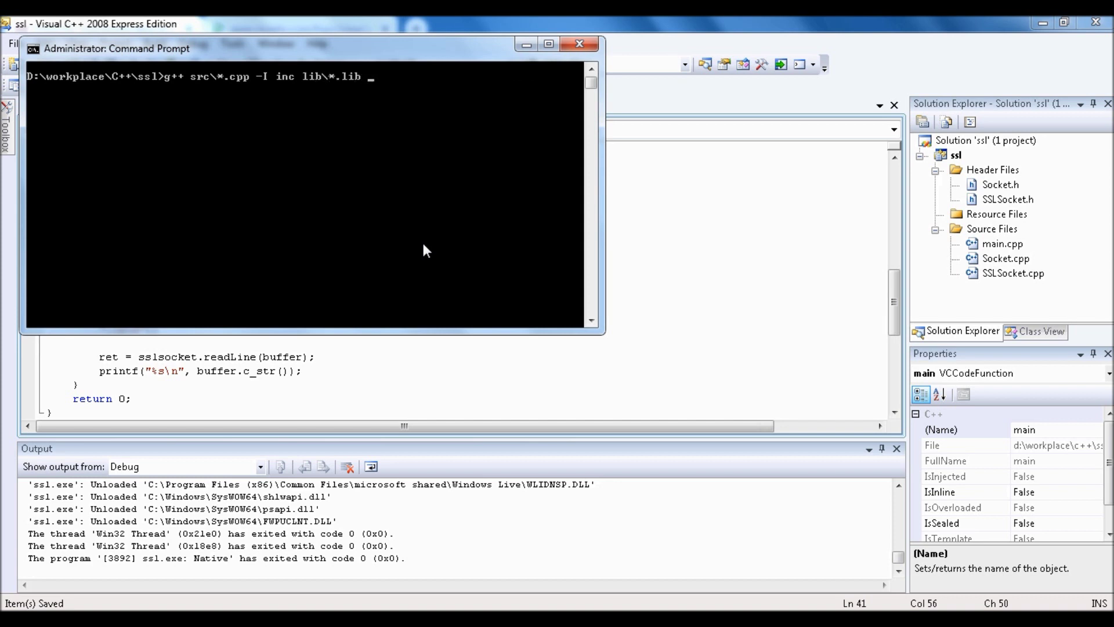
pyautogui.write('l')
pyautogui.write('ws')
pyautogui.write('2_')
pyautogui.write('32')
# Compile with 'g++ src\*.cpp -I inc lib\*.lib -lws2_32' and run the resulting program 'a'
pyautogui.press('Return')
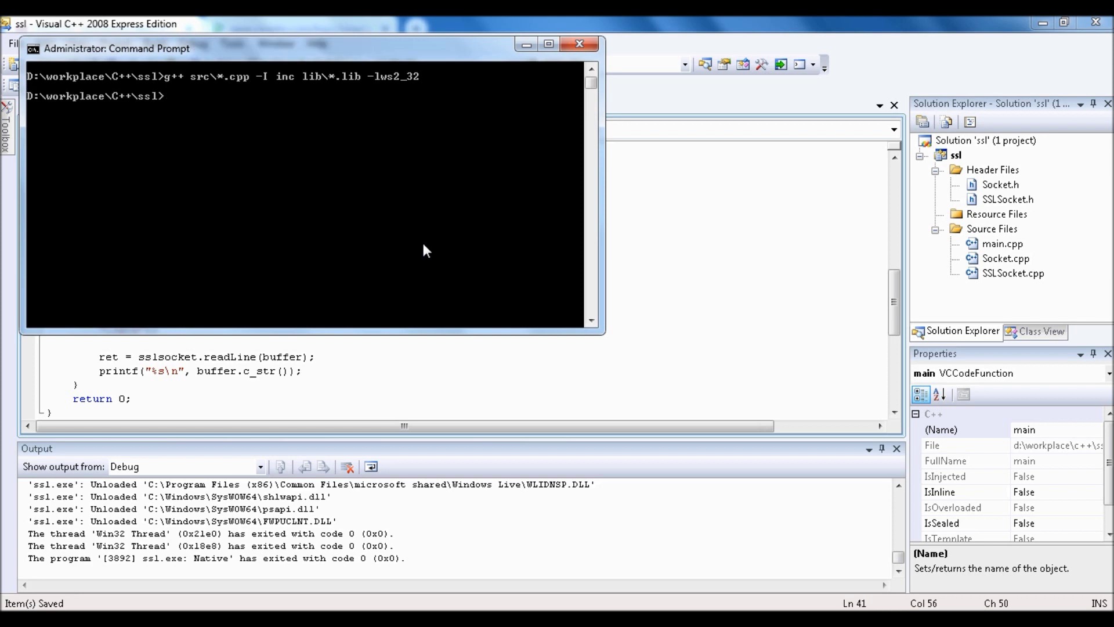
pyautogui.write('a')
pyautogui.press('Return')
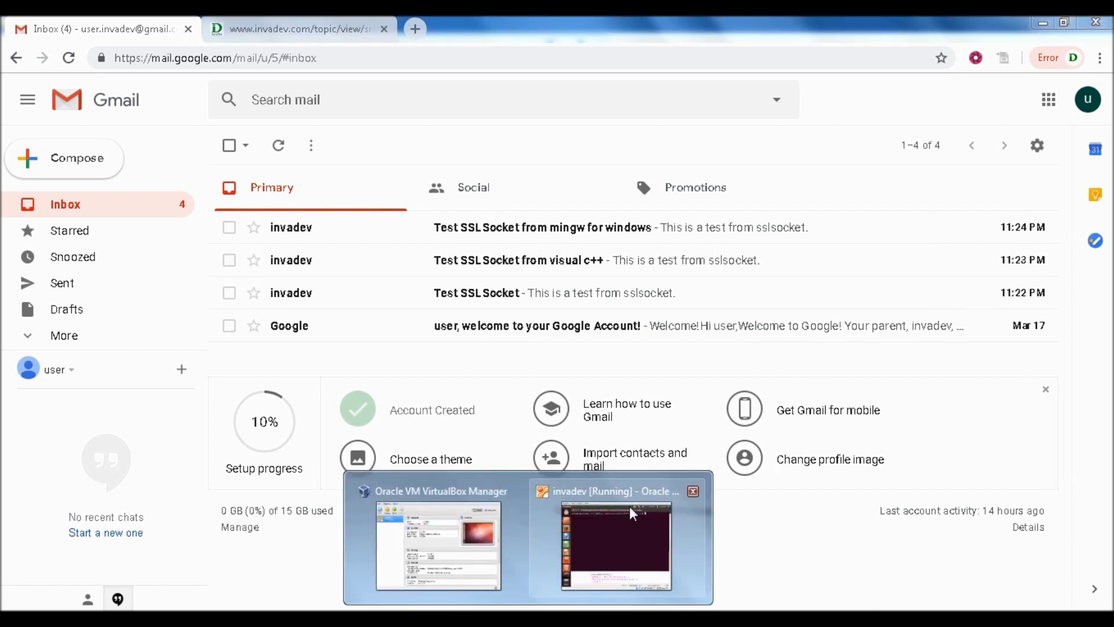
# In the Ubuntu VM terminal, compile with 'g++ src/*.cpp -I inc -lssl', then switch to gedit
pyautogui.click(630, 501)
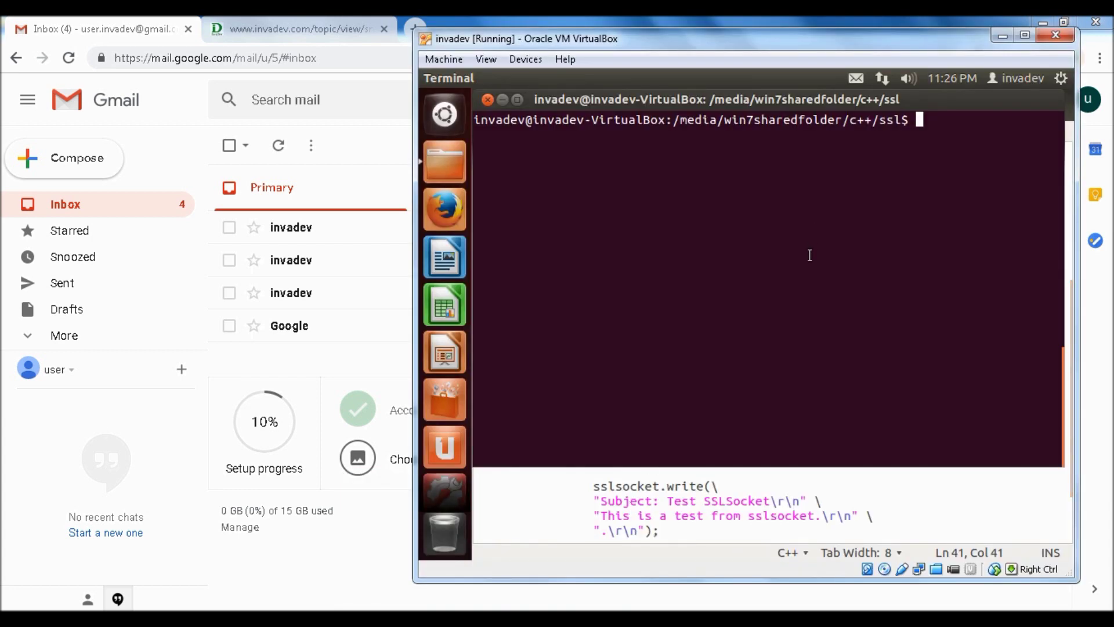
pyautogui.write('g+')
pyautogui.write('+')
pyautogui.write(' src/')
pyautogui.write('*/')
pyautogui.press('BackSpace')
pyautogui.write('.cpp ')
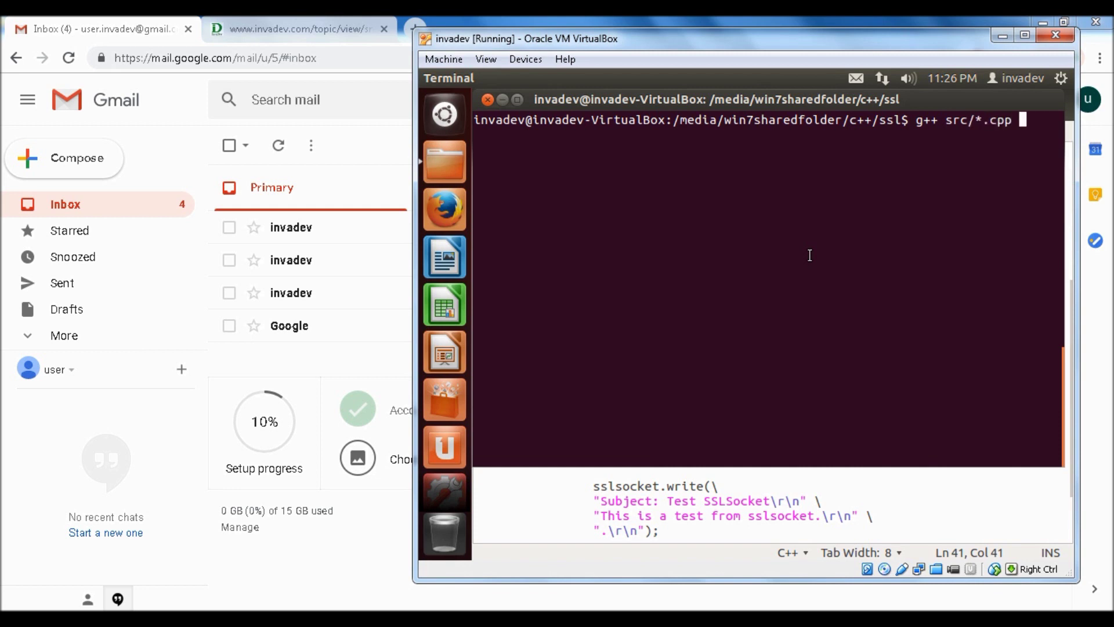
pyautogui.write('-I in')
pyautogui.write('c')
pyautogui.write(' -lss')
pyautogui.write('l')
pyautogui.press('Return')
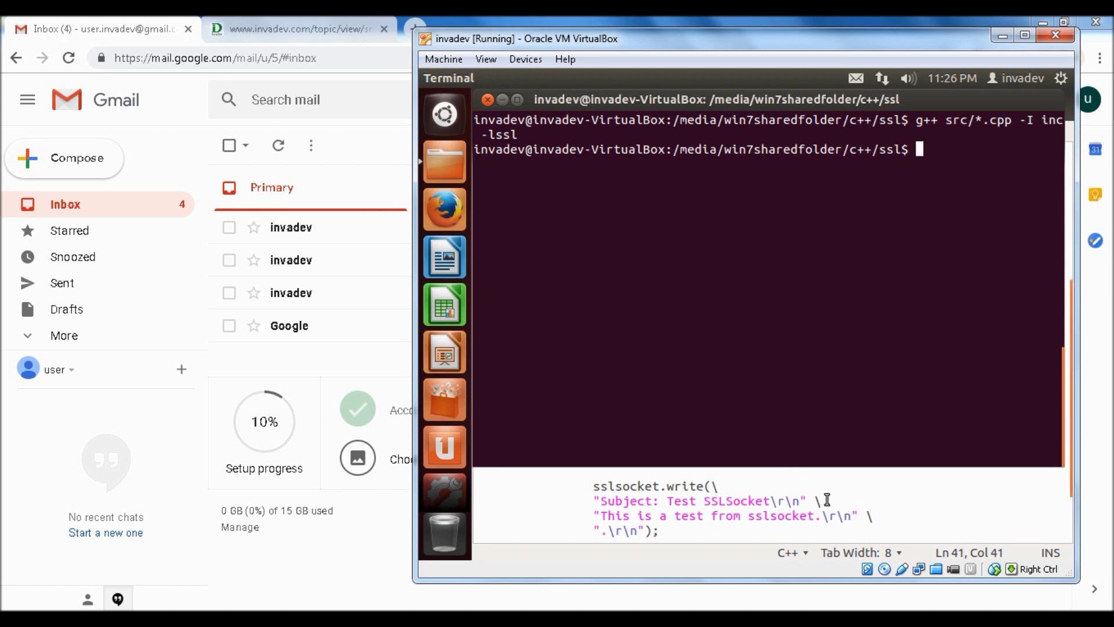
pyautogui.hotkey('alt', 'Tab')
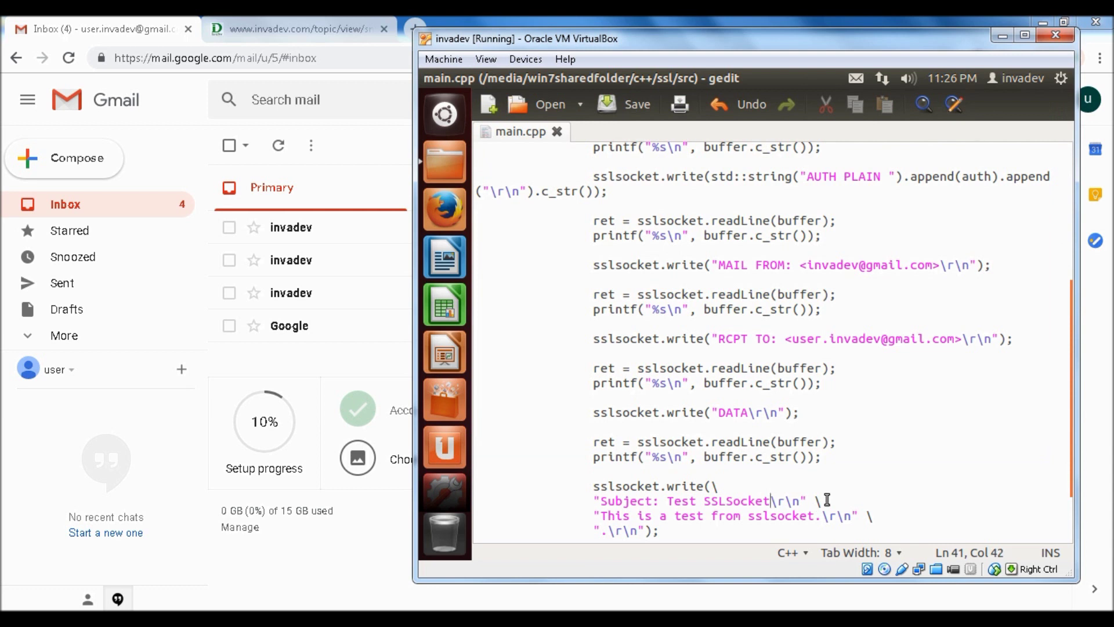
pyautogui.write('from gc')
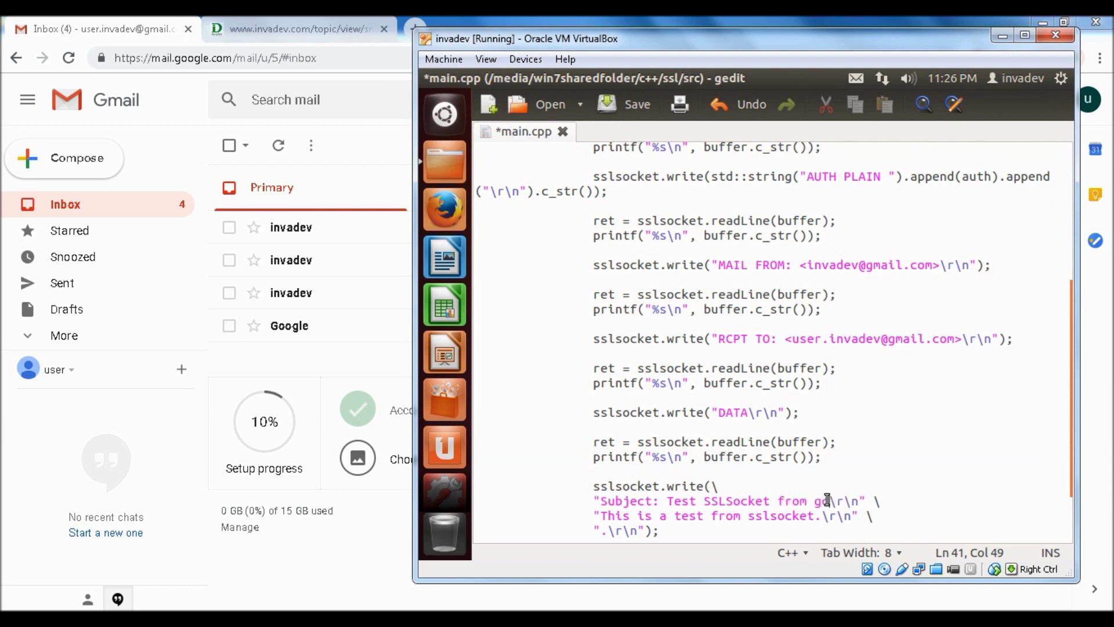
pyautogui.write('c linux ')
pyautogui.write('ubuntu')
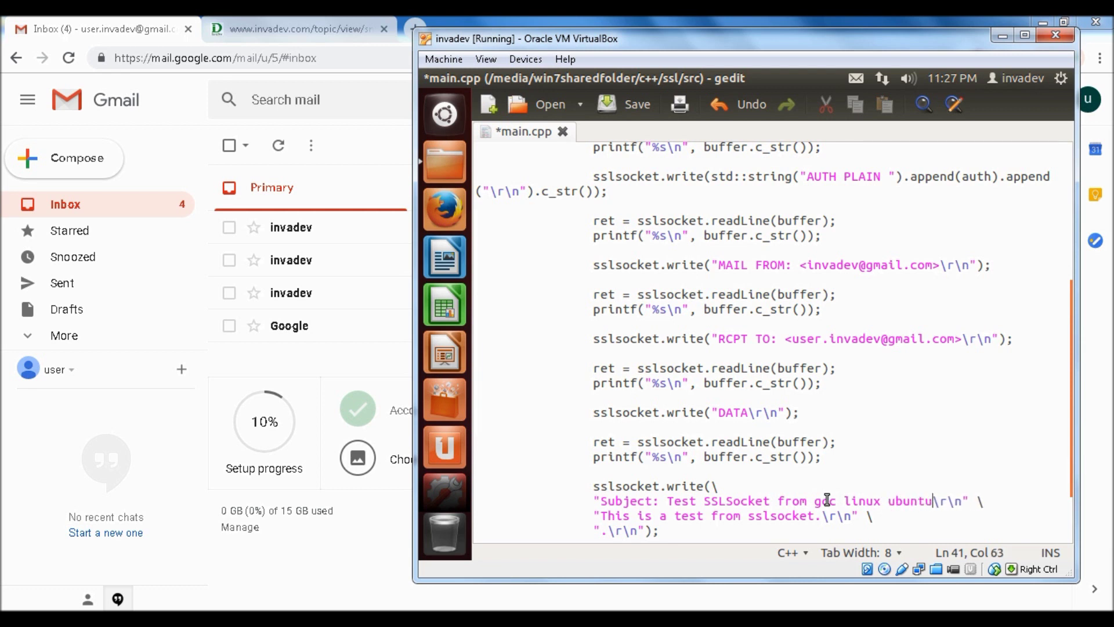
# Save main.cpp with subject 'Test SSLSocket from gcc linux ubuntu' and recall the g++ command
pyautogui.click(628, 103)
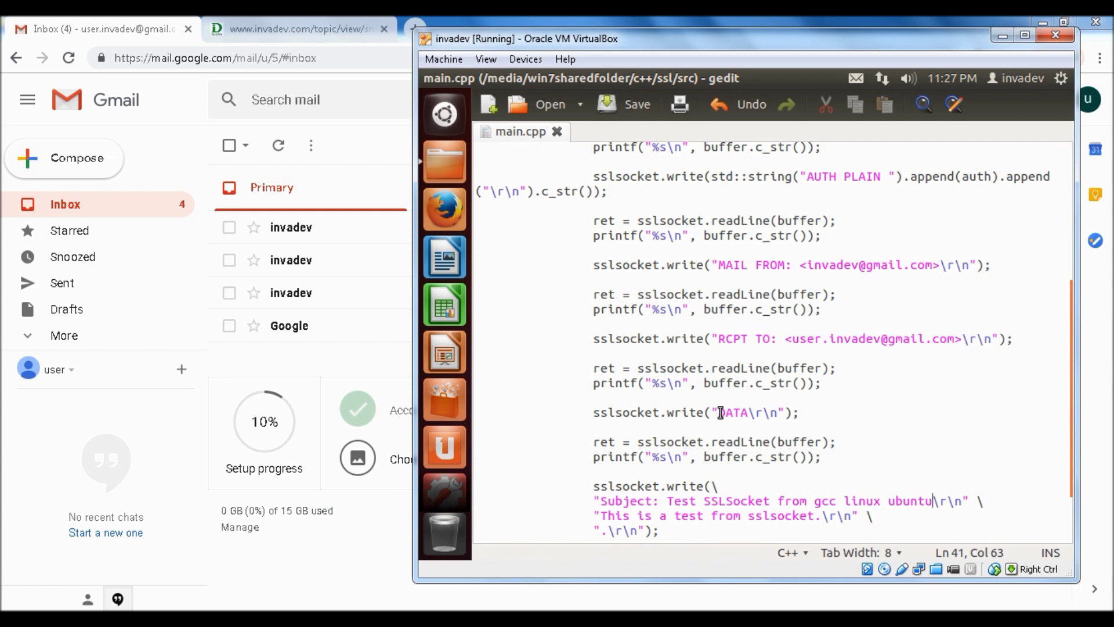
pyautogui.hotkey('alt', 'Tab')
pyautogui.press('Up')
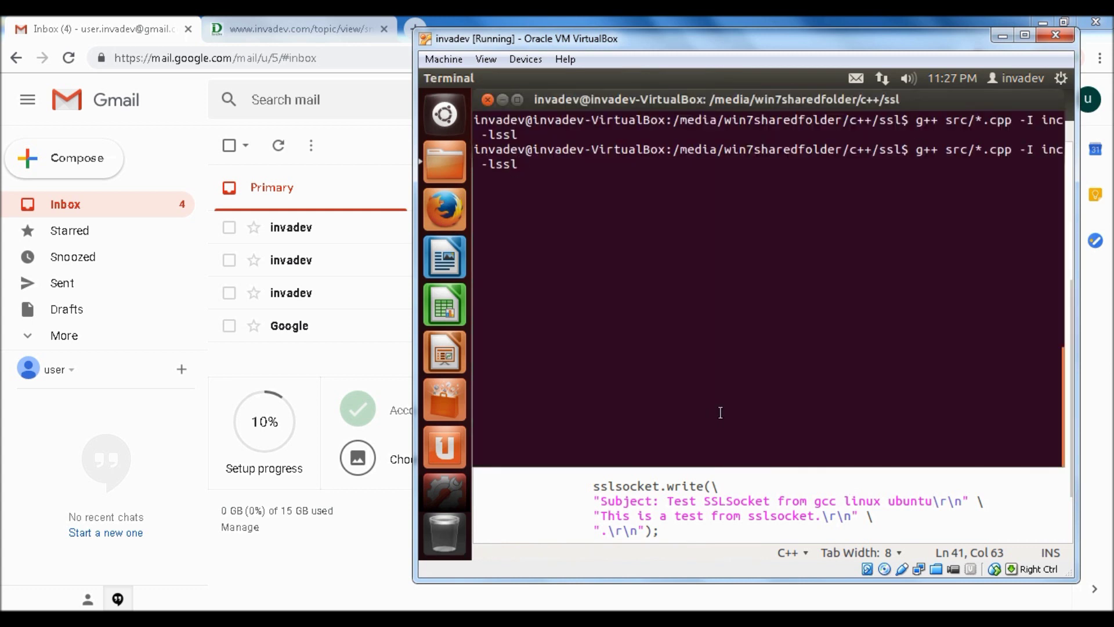
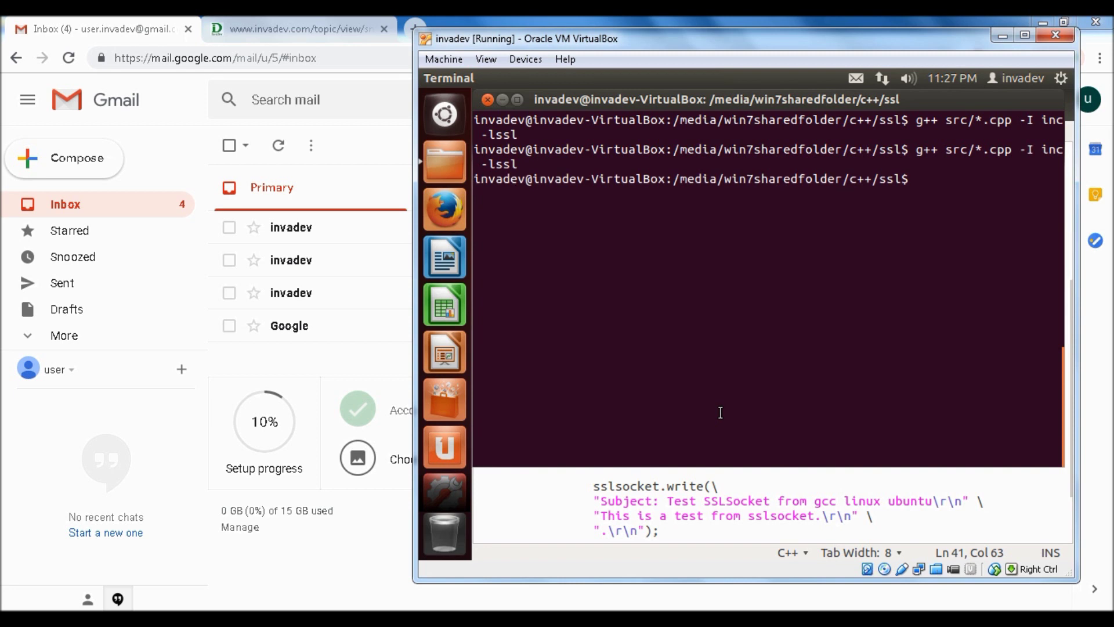
pyautogui.write('./')
pyautogui.write('a')
pyautogui.write('.out')
# Run ./a.out so the SSLSocket program sends the test email through Gmail SMTP
pyautogui.press('Return')
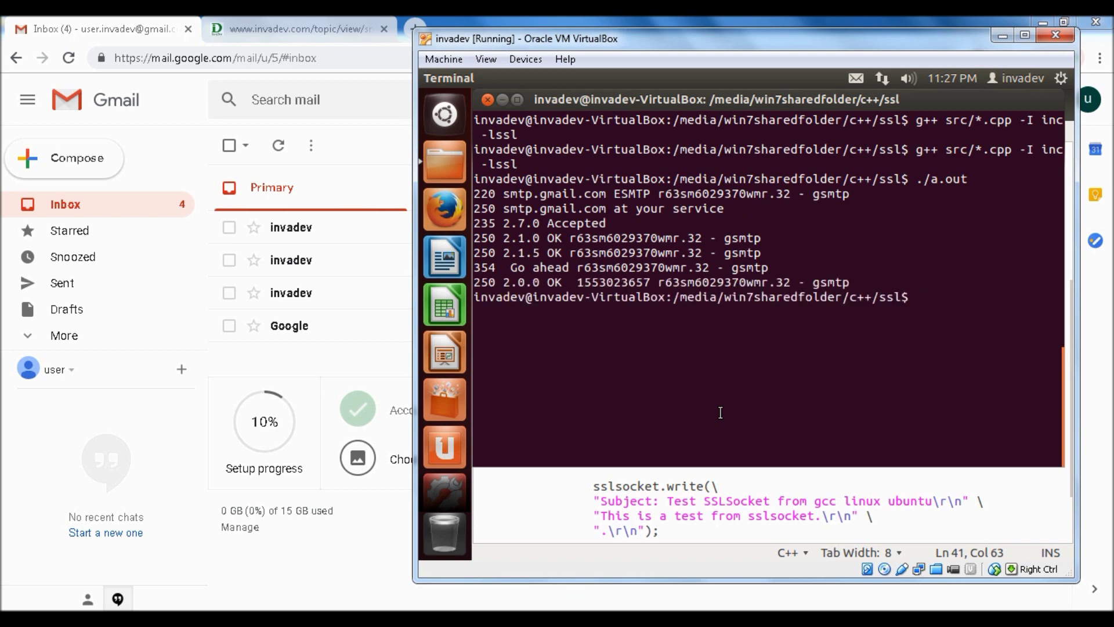
# Confirm the 'Test SSL Socket from gcc linux ubuntu' email in the Gmail inbox
pyautogui.click(122, 32)
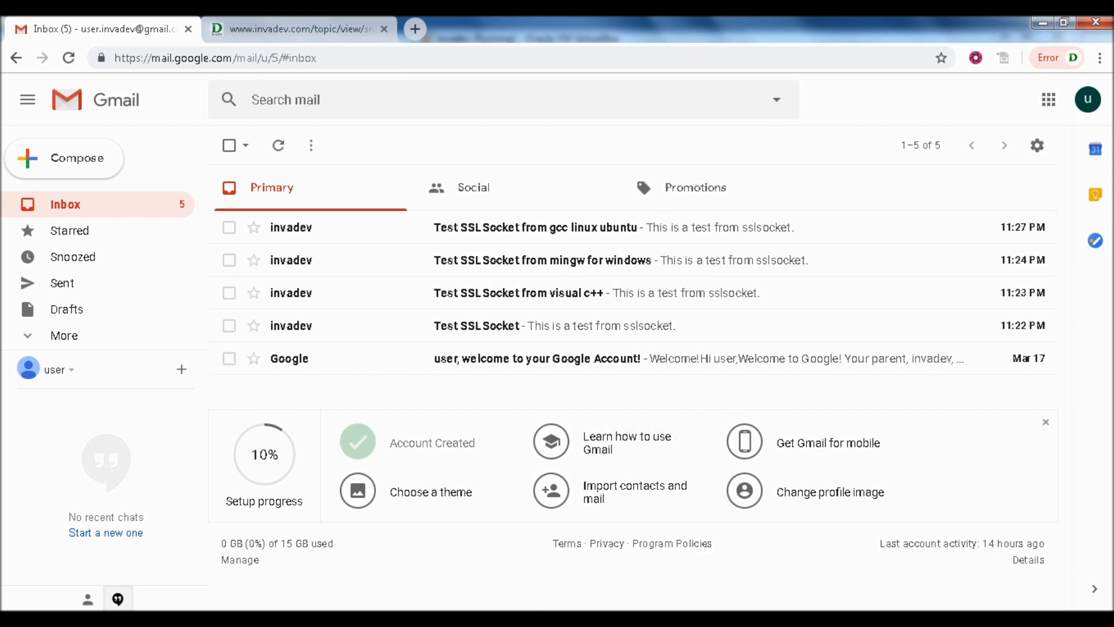
pyautogui.click(598, 510)
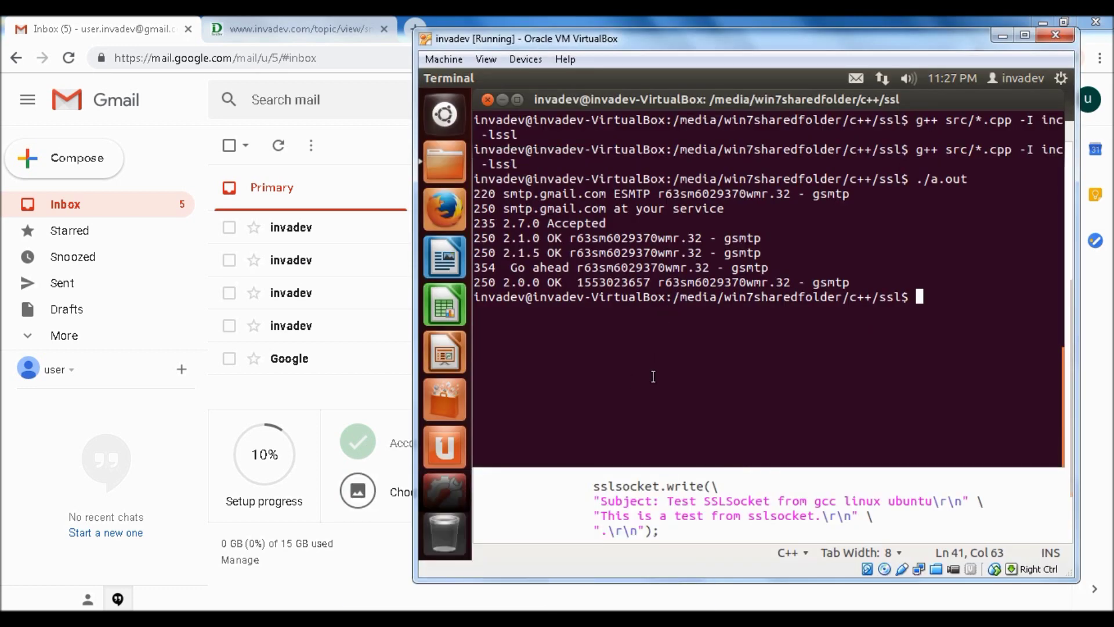
pyautogui.write('echo ')
pyautogui.write('-ne')
pyautogui.write("'")
pyautogui.write("'")
# Encode '\0<email>\0<password>' with echo -ne piped to base64, and select the output
pyautogui.press('Left')
pyautogui.write('\\0')
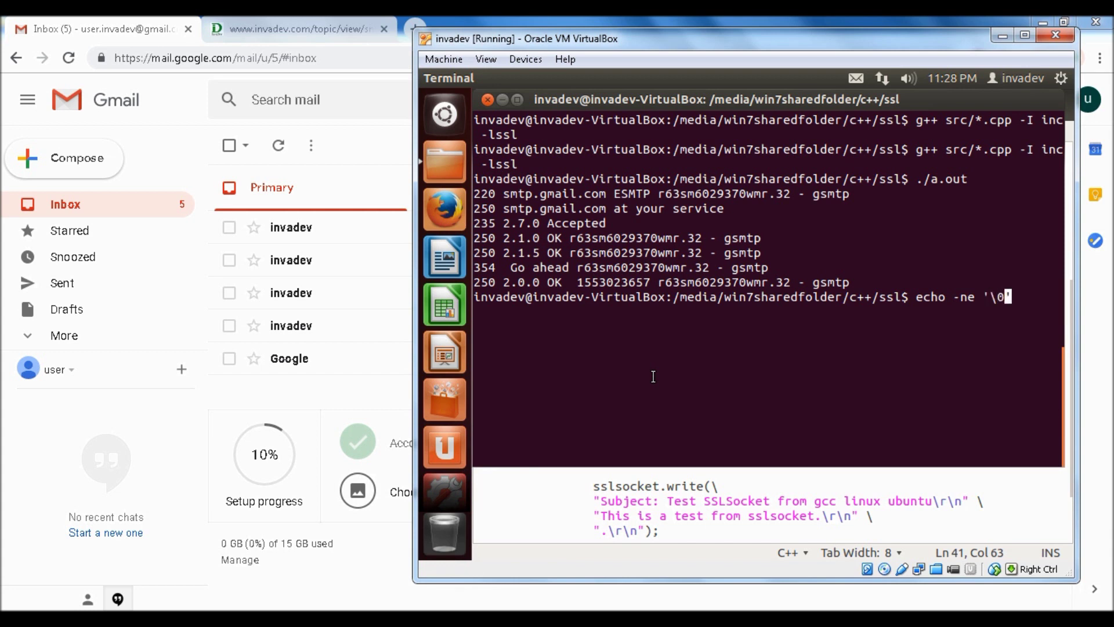
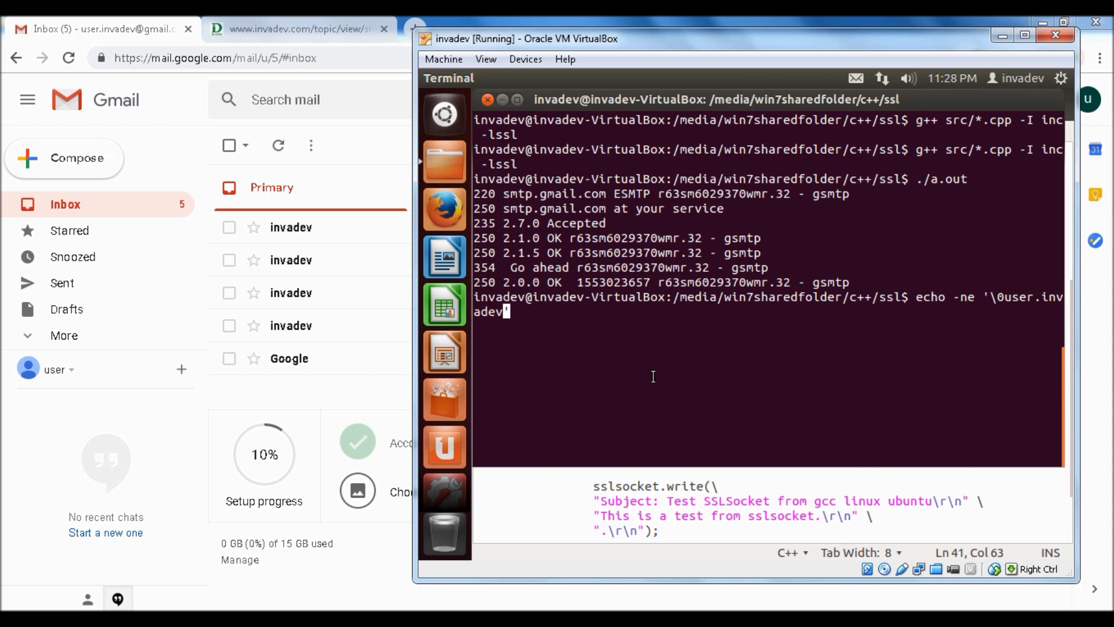
pyautogui.write('0')
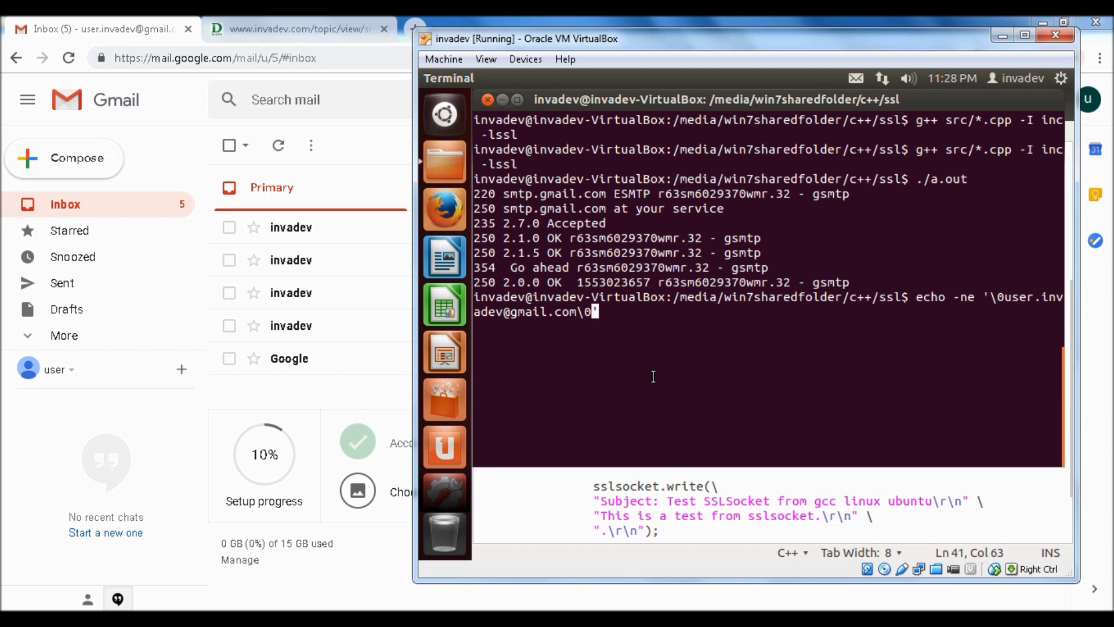
pyautogui.write('my')
pyautogui.write('password')
pyautogui.press('Right')
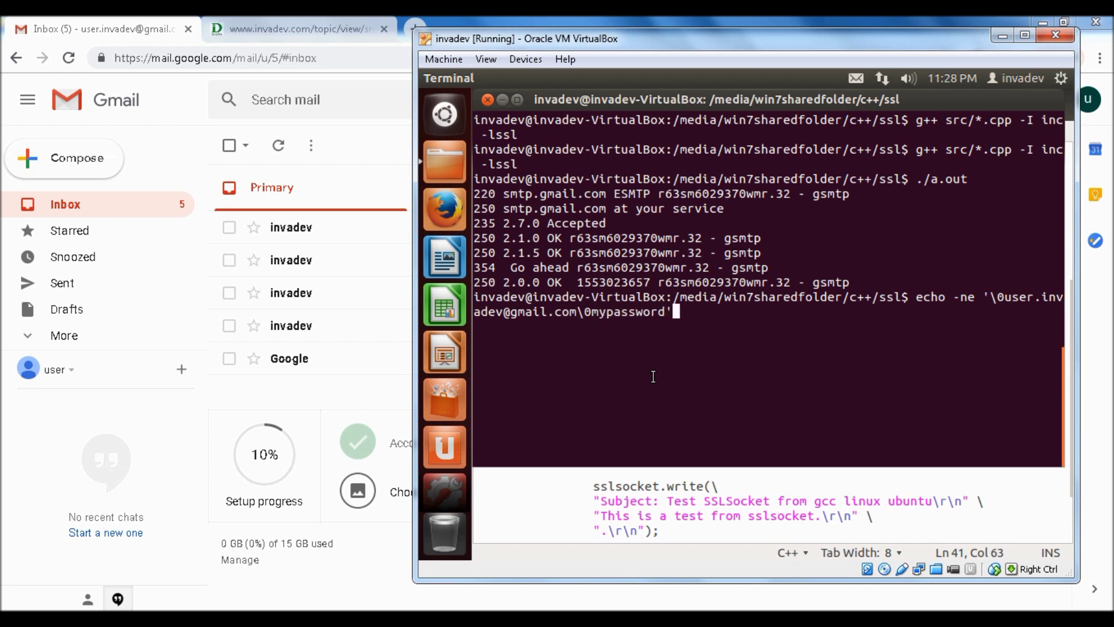
pyautogui.write('|base')
pyautogui.write('6')
pyautogui.write('4')
pyautogui.press('Return')
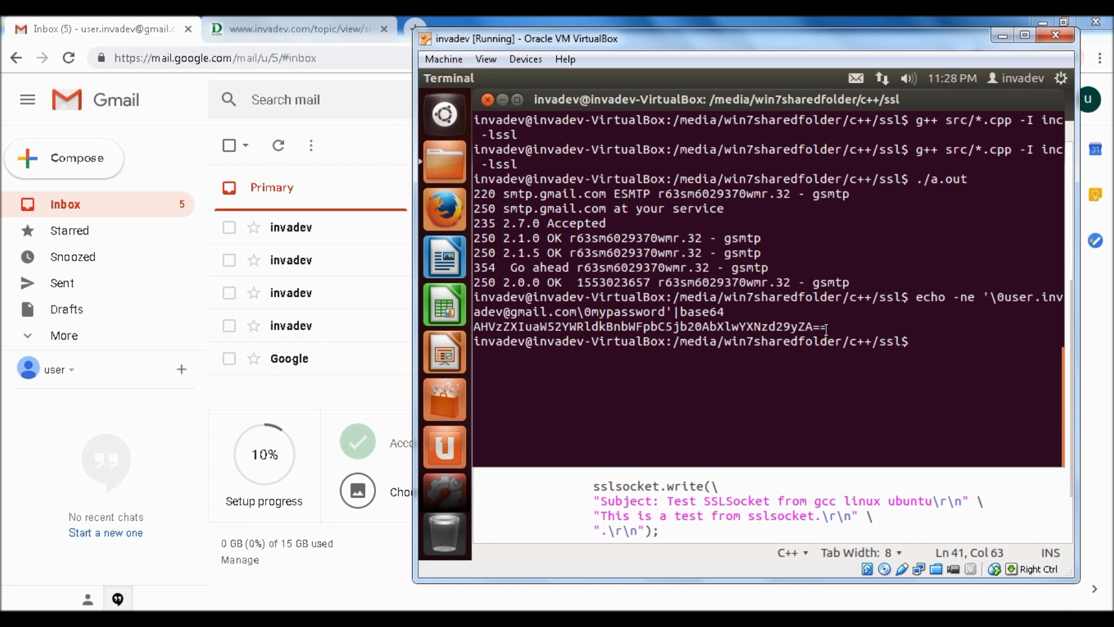
pyautogui.moveTo(828, 327); pyautogui.dragTo(474, 326)
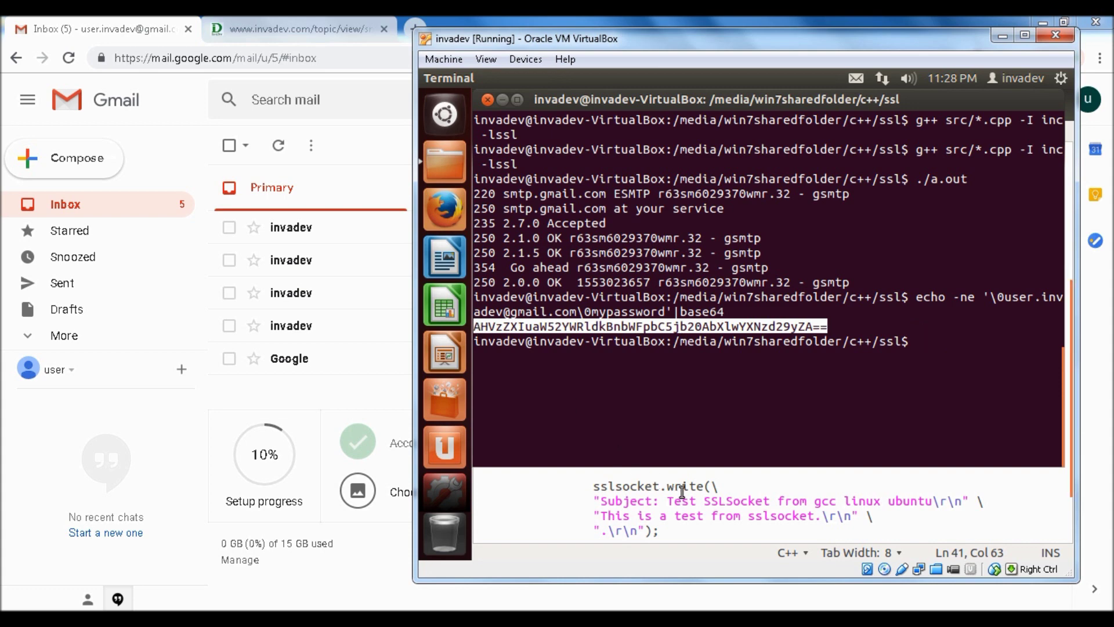
# Review the AUTH PLAIN, MAIL FROM, RCPT TO and DATA calls, then open the Invadev article
pyautogui.hotkey('alt', 'Tab')
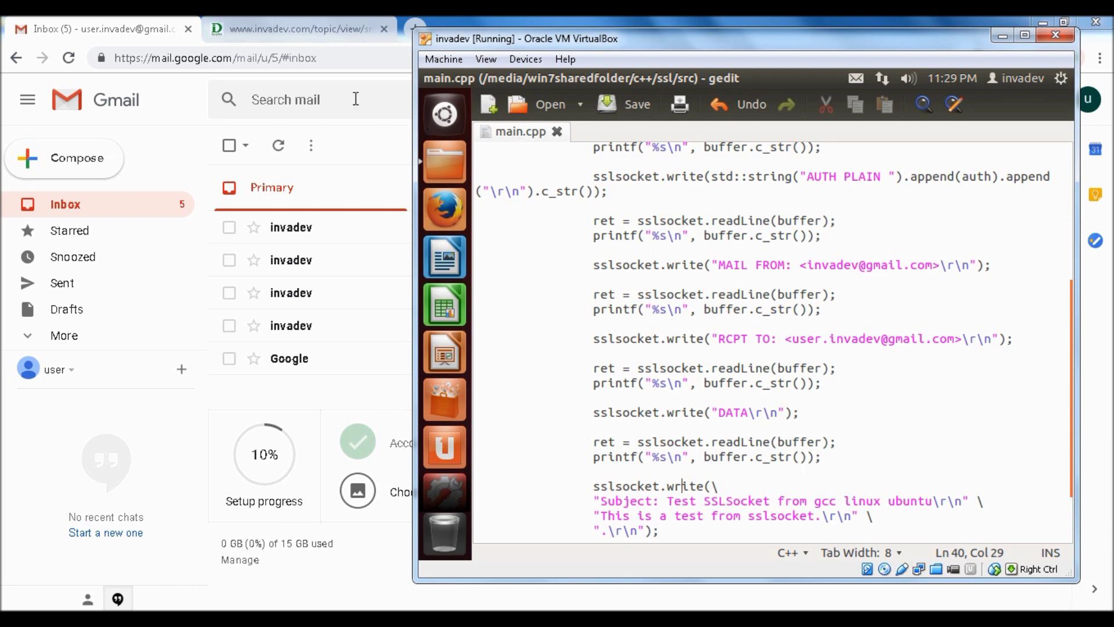
pyautogui.click(299, 37)
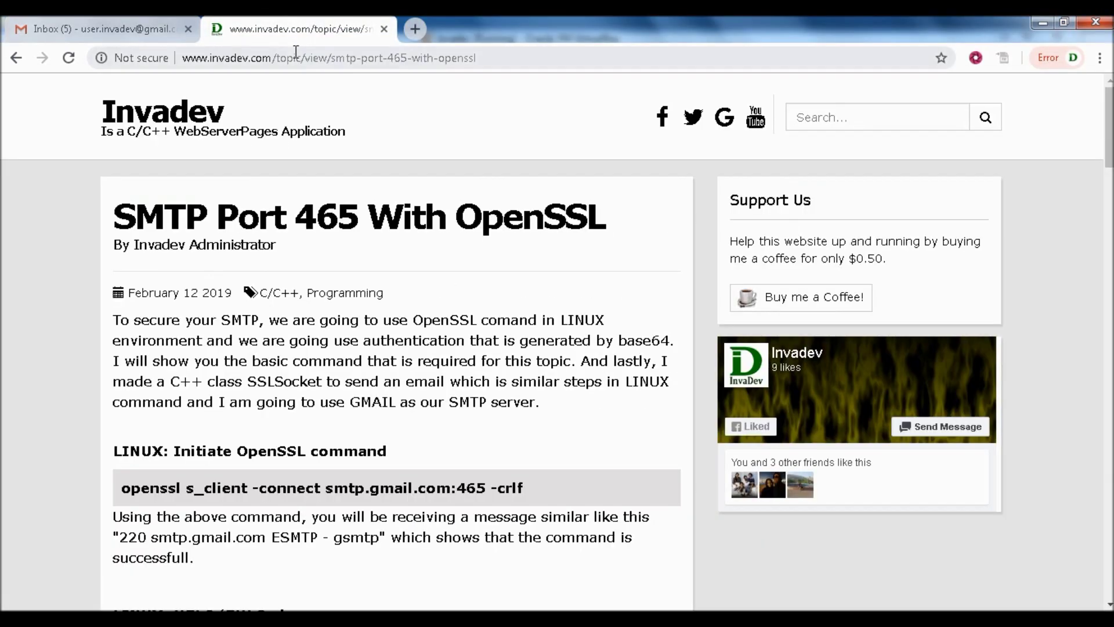